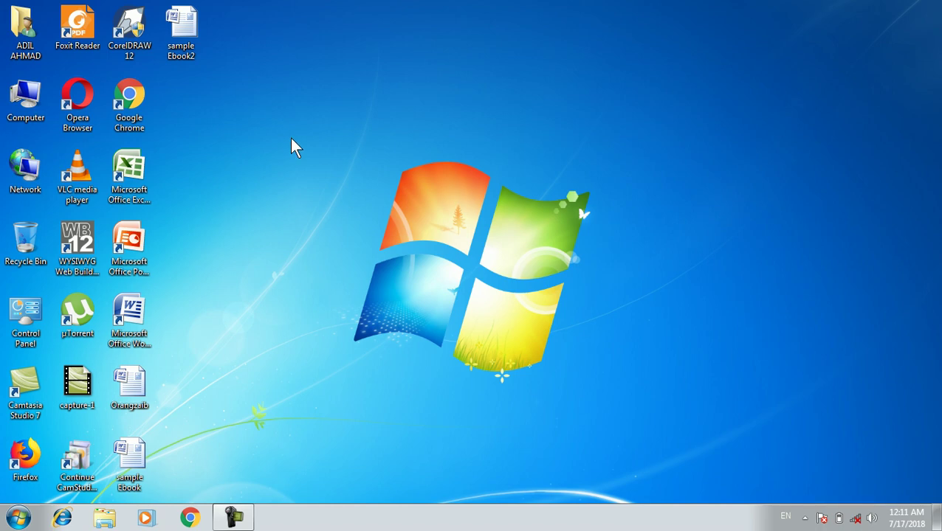
Step: Launch CorelDRAW 12 from the desktop and accept changing the color scheme to Windows 7 Basic
double_click(131, 28)
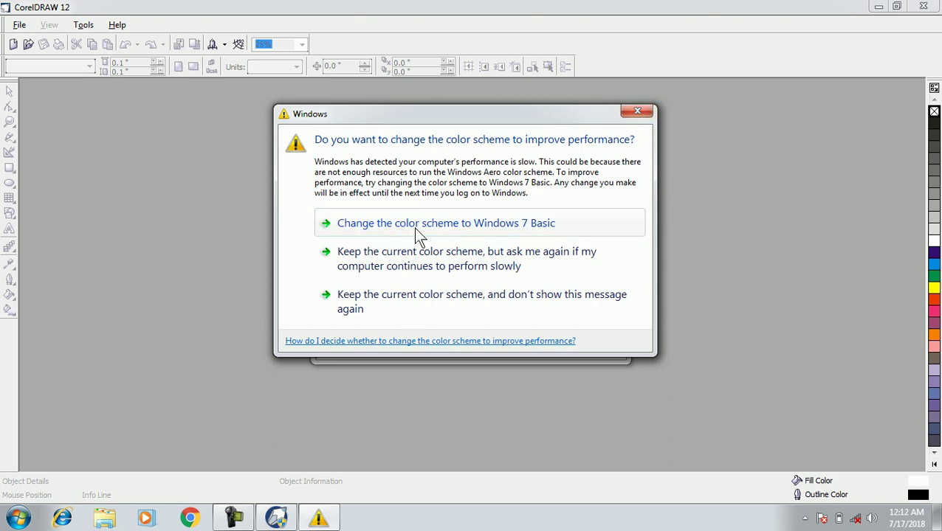
click(508, 229)
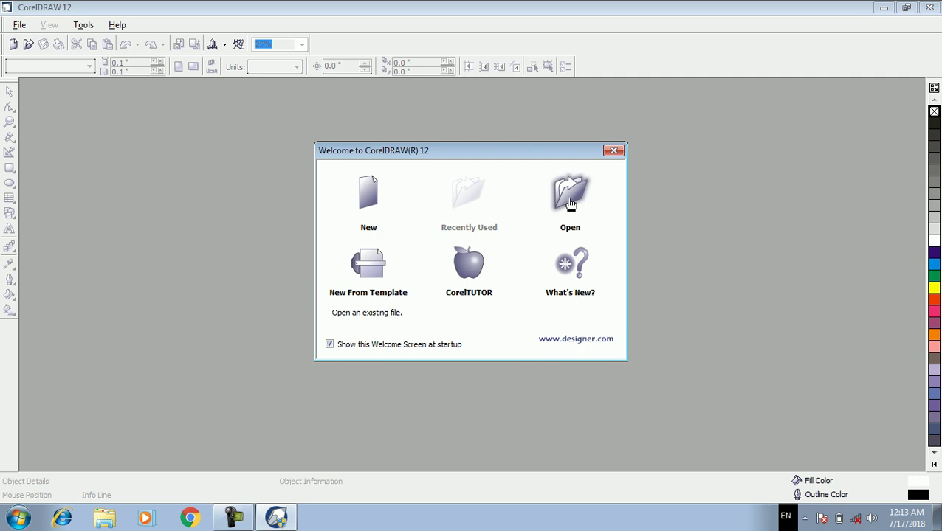
Step: Dismiss the New From Template dialog without choosing a template and create a new blank document
click(371, 267)
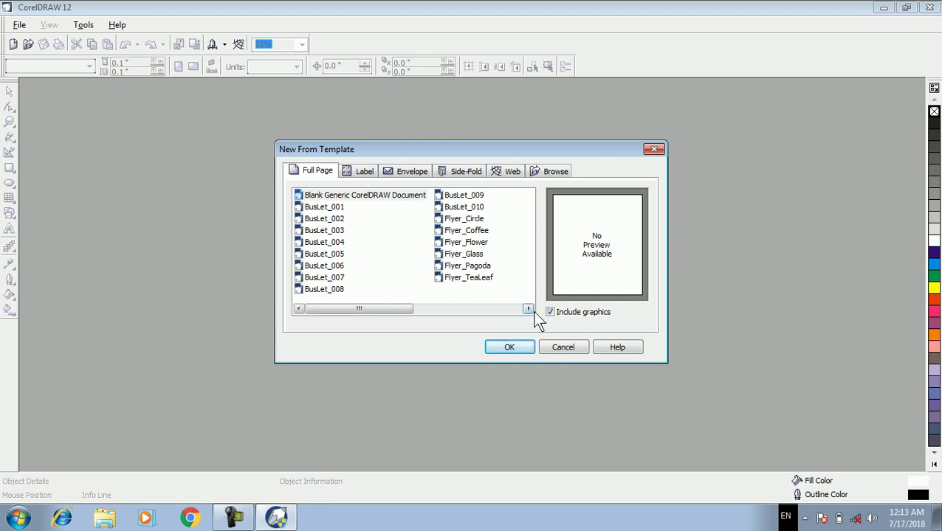
click(564, 348)
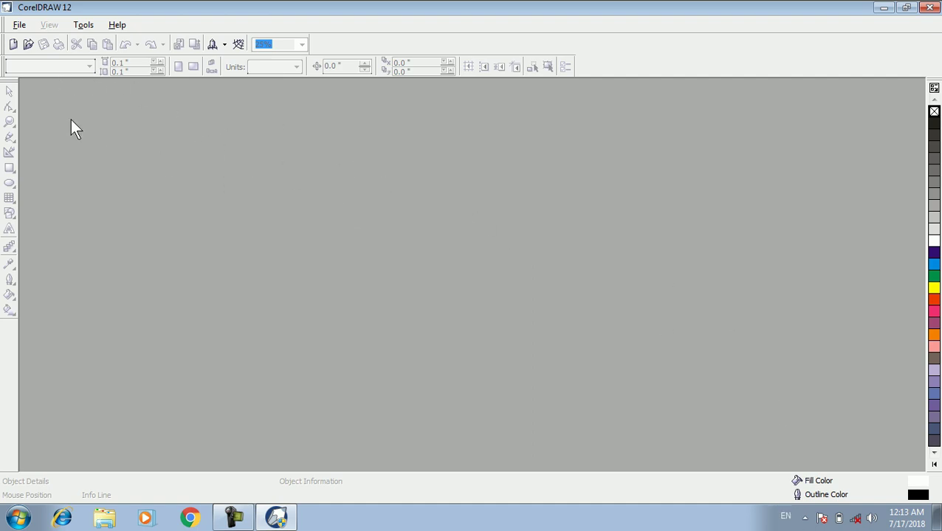
click(13, 44)
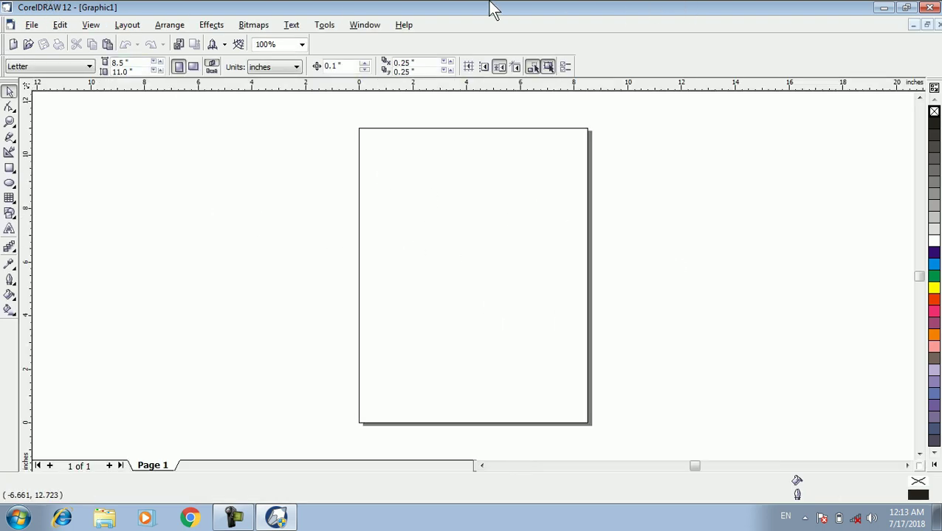
Step: Set the page size to A4 and choose millimeters as the document units
click(533, 68)
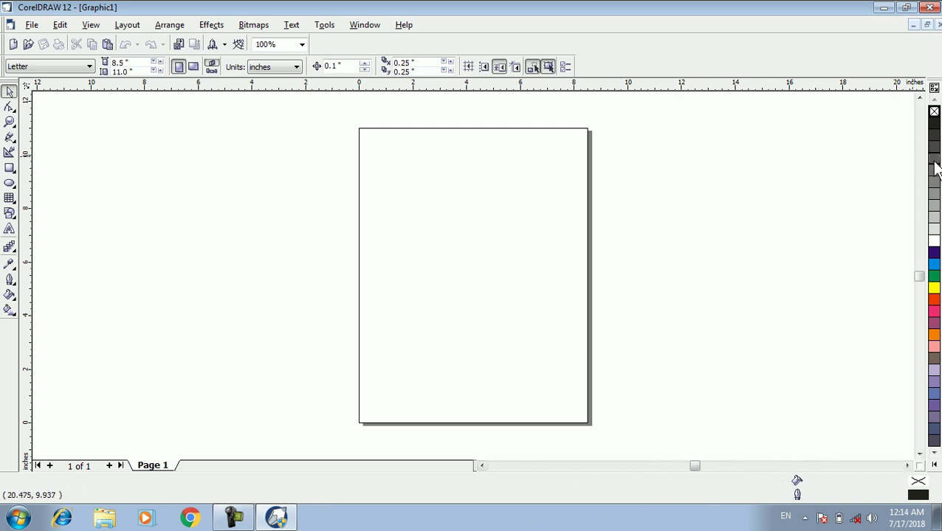
drag(915, 87, 931, 302)
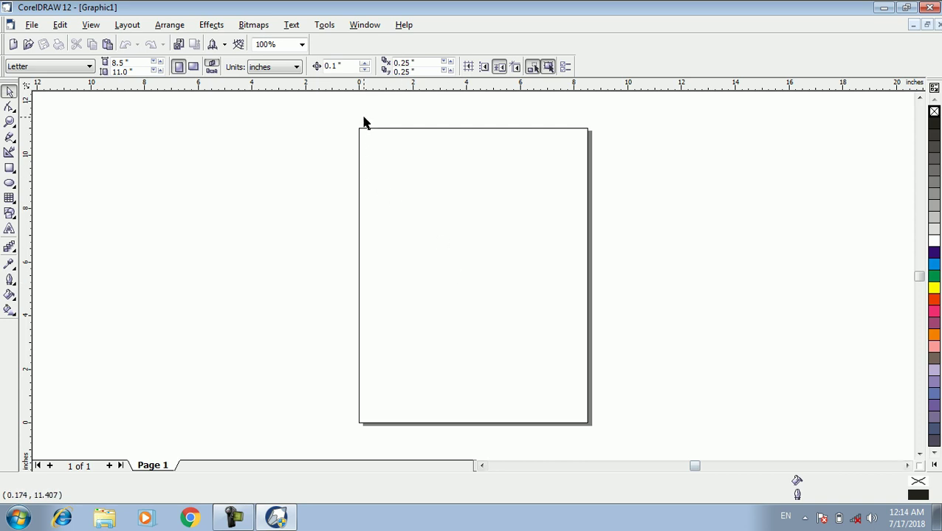
click(89, 67)
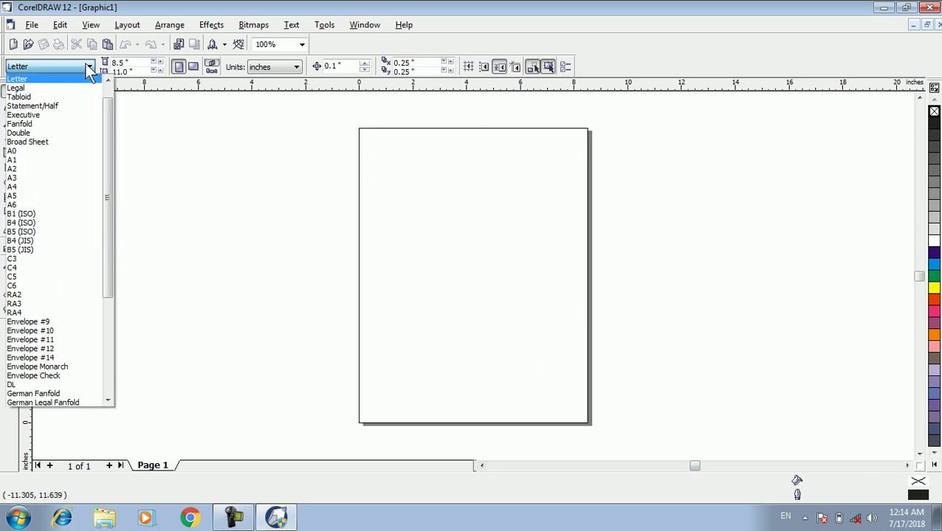
click(52, 187)
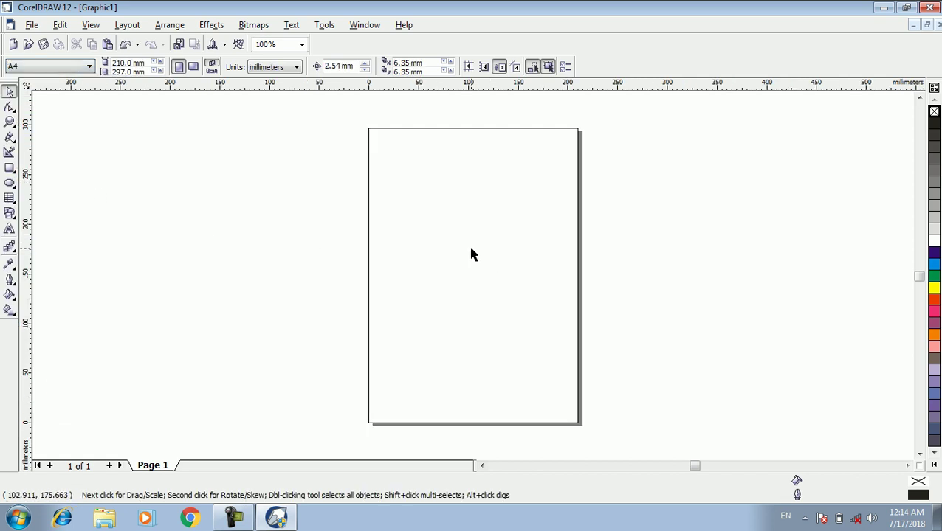
click(292, 70)
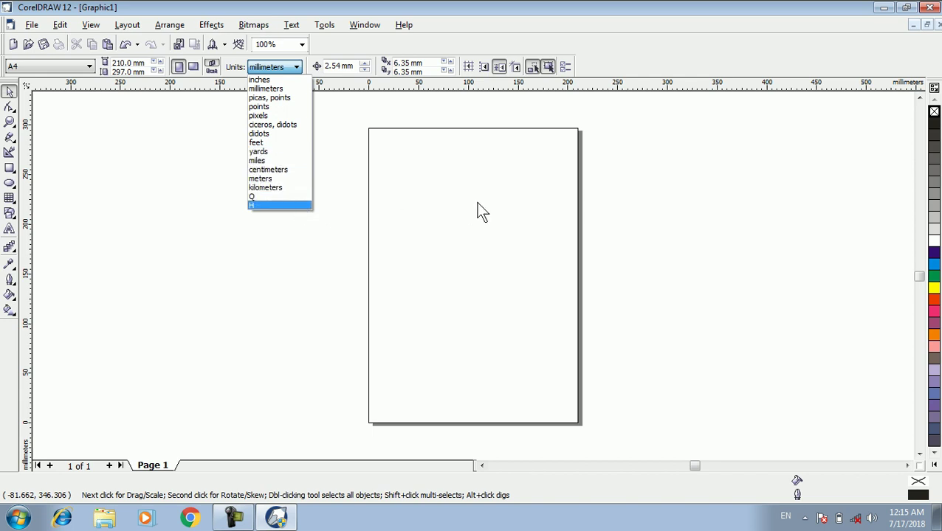
click(297, 88)
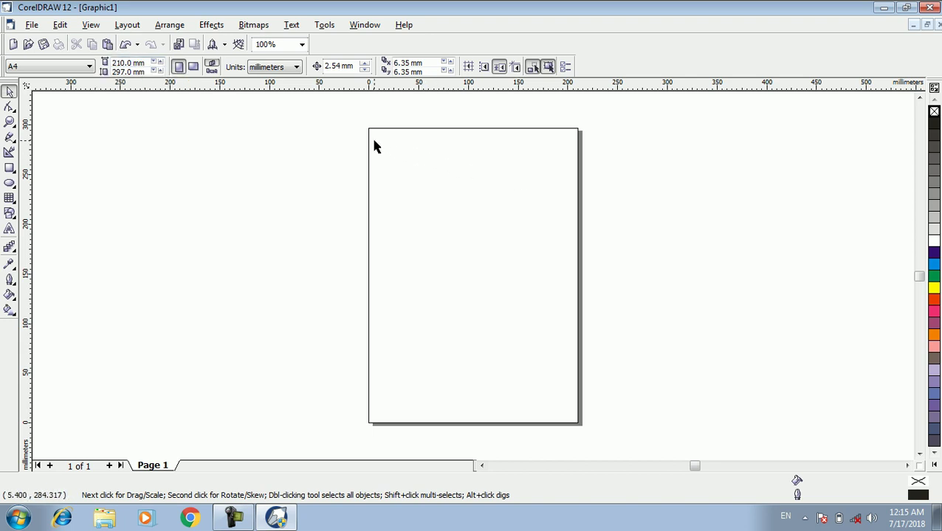
drag(347, 133, 622, 204)
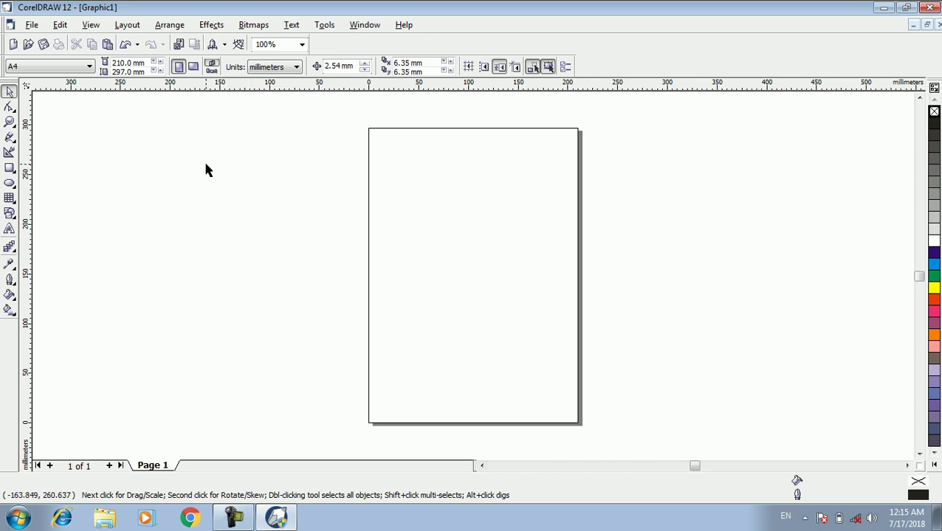
click(13, 111)
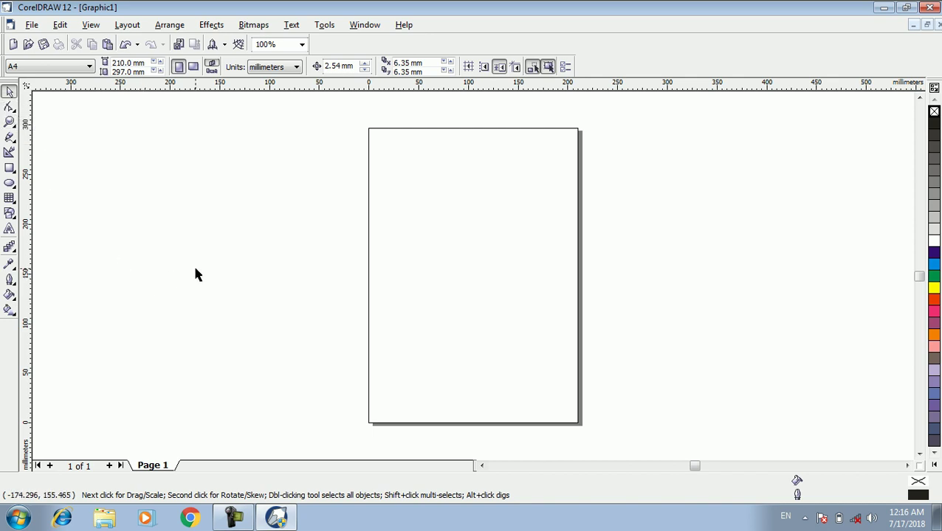
click(10, 108)
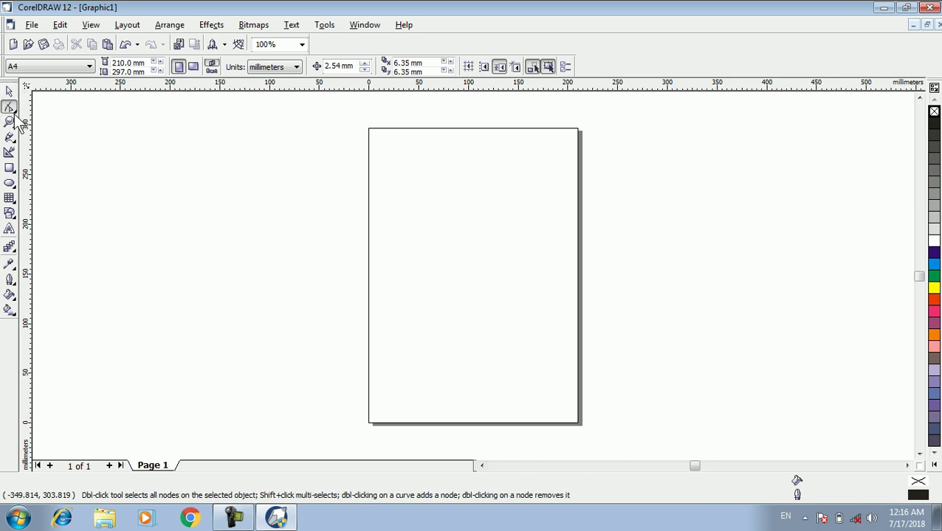
click(9, 91)
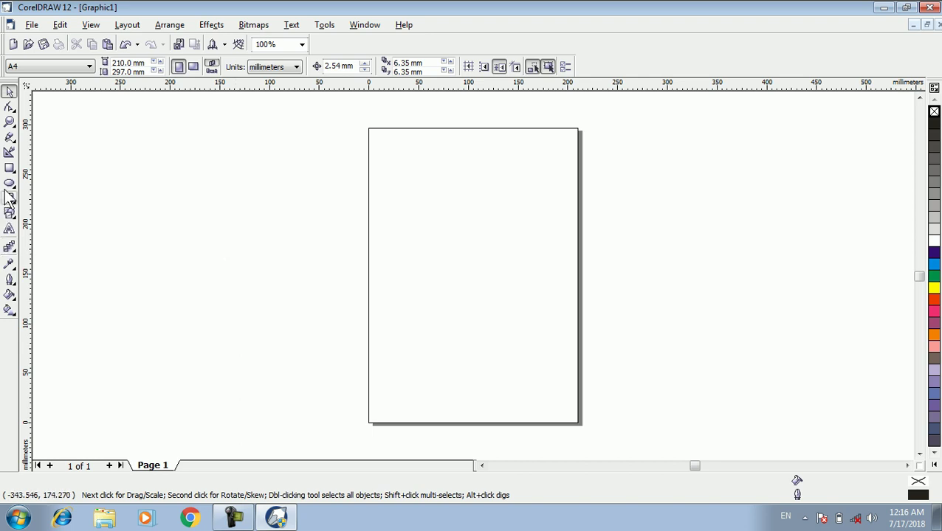
Step: Draw two rectangles, one about 192 × 188 mm across the page's left edge and one about 203 × 148 mm across its right edge
click(10, 167)
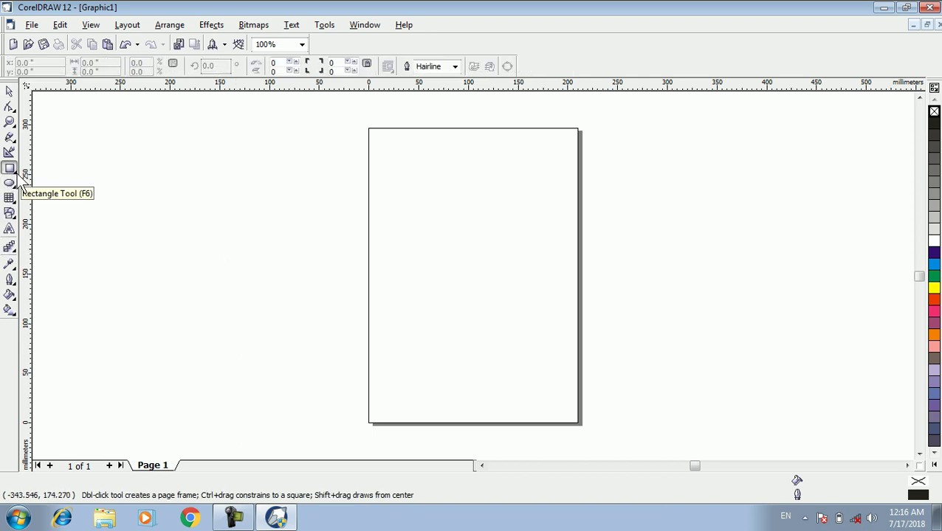
click(18, 177)
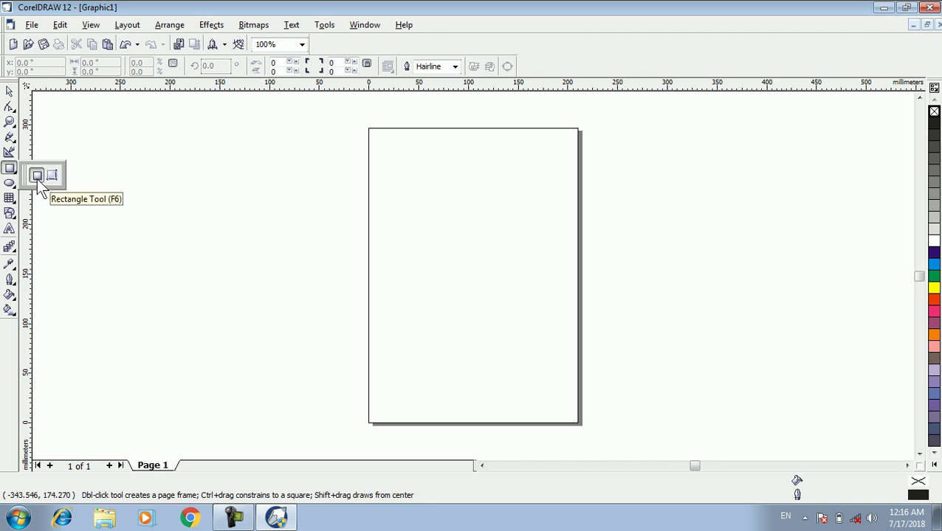
click(37, 179)
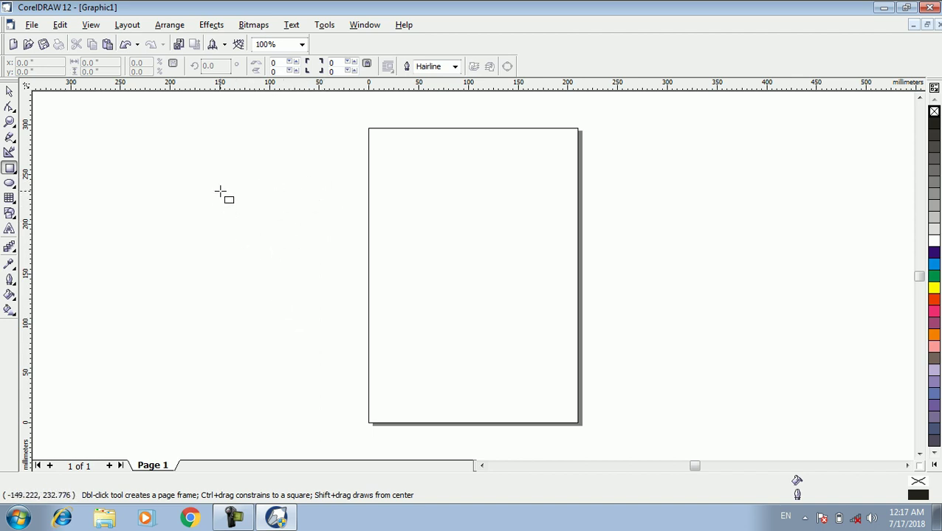
drag(224, 183, 415, 369)
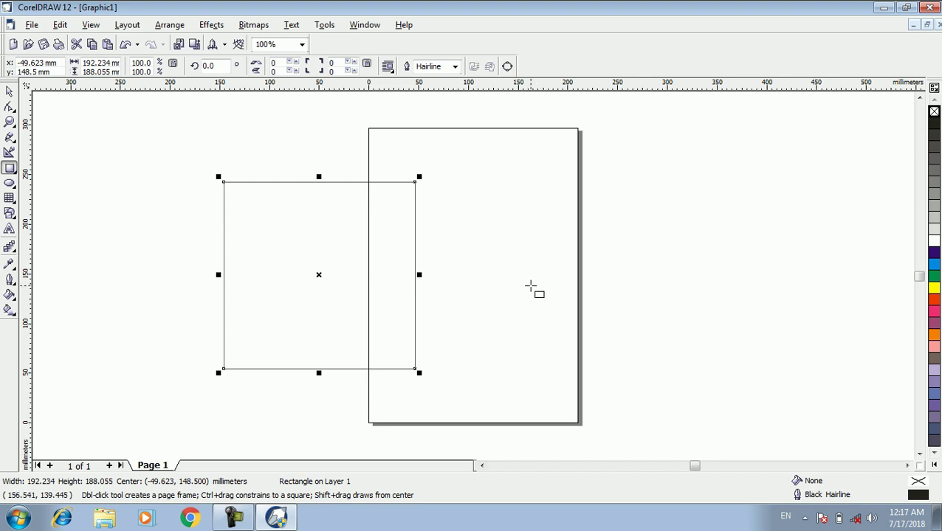
drag(502, 201, 705, 349)
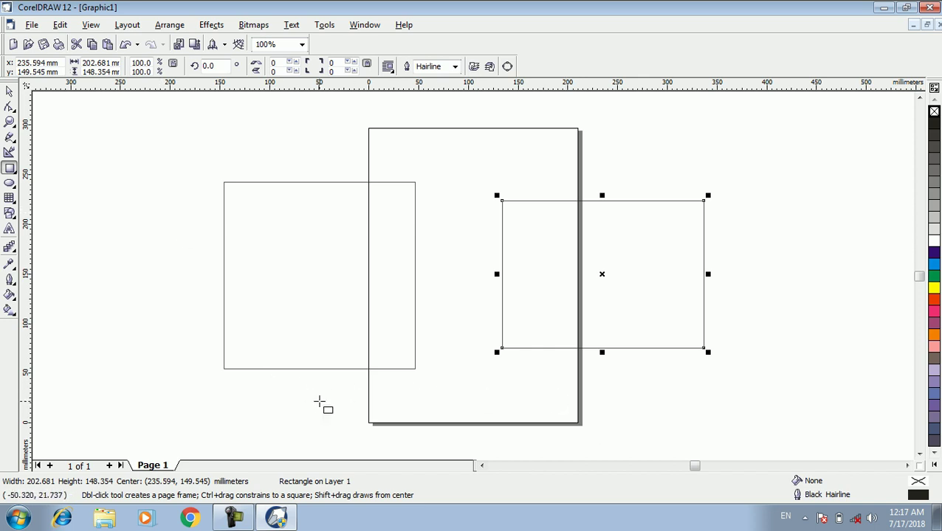
Step: Open the Windows On-Screen Keyboard (osk) to view it, return to the drawing and minimize the keyboard
key(super)
text(osk)
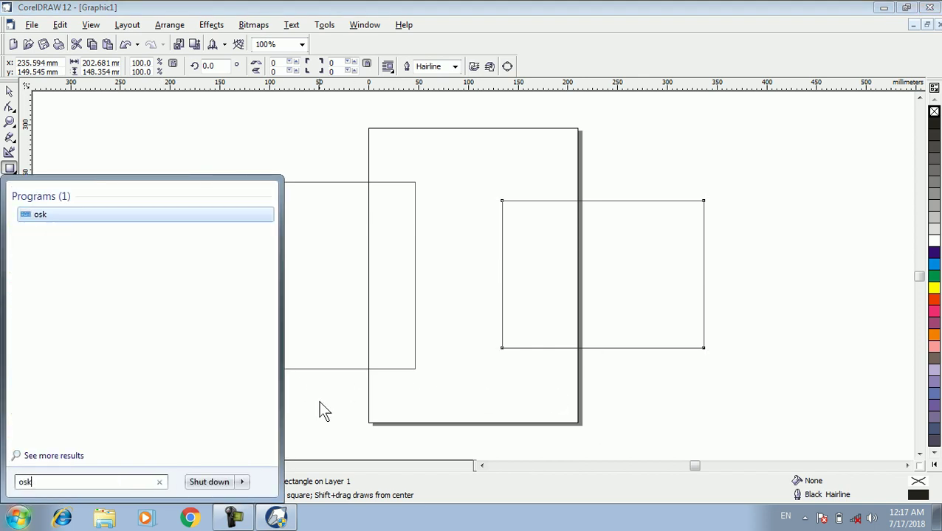
key(Return)
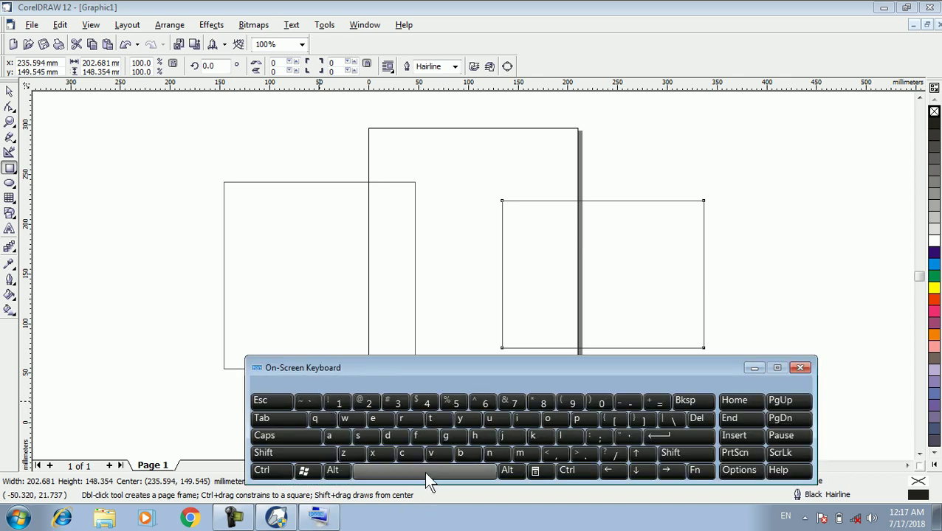
click(578, 7)
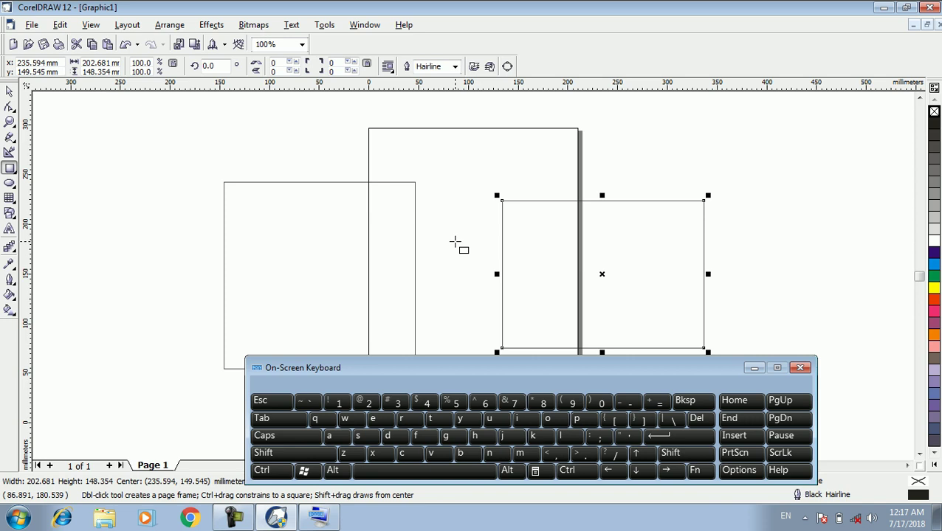
click(747, 369)
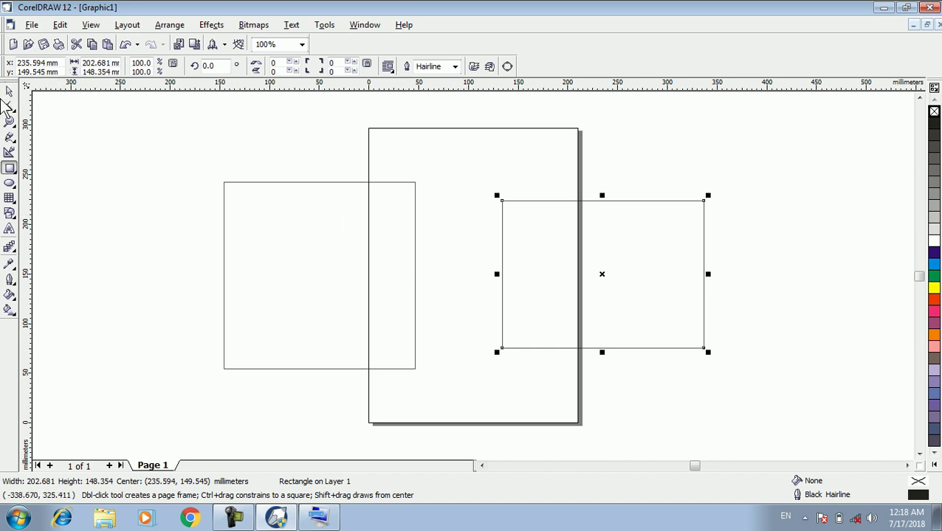
Step: Toggle between the Pick tool and the Rectangle tool, finishing with the Pick tool active
key(space)
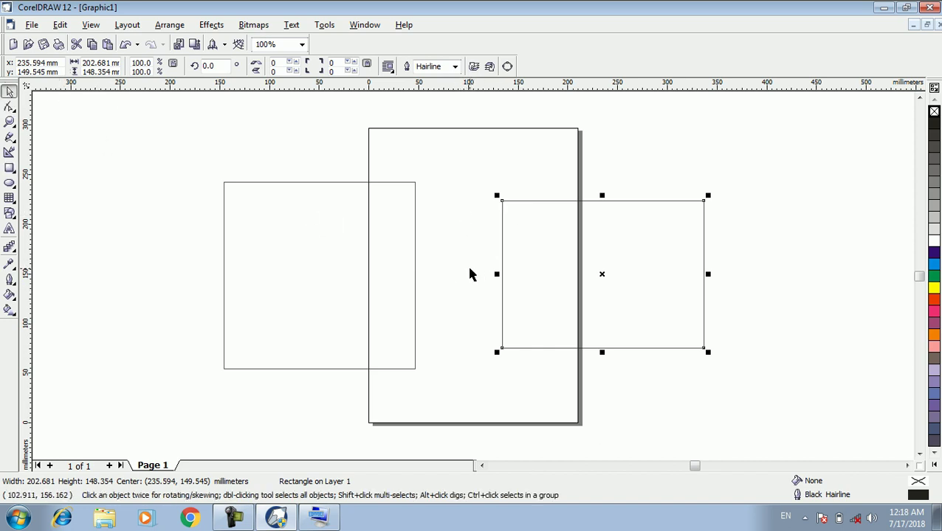
key(space)
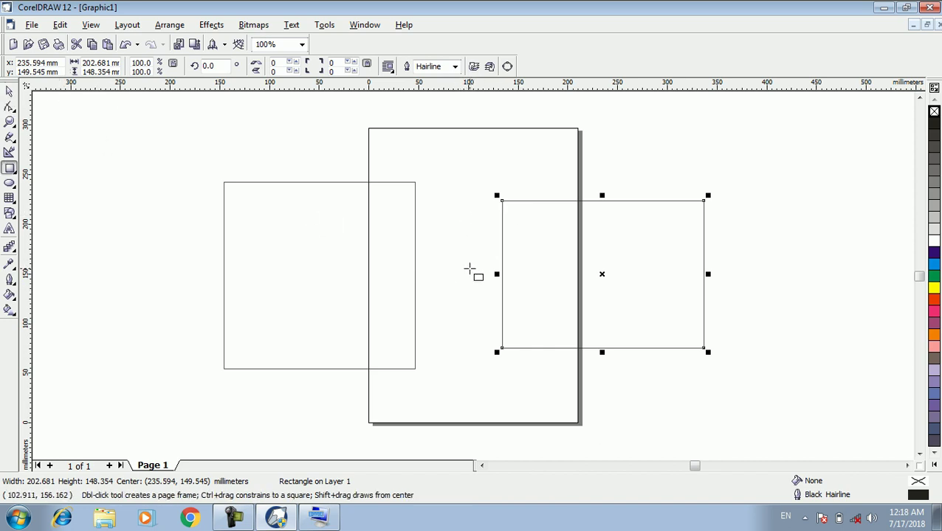
click(9, 90)
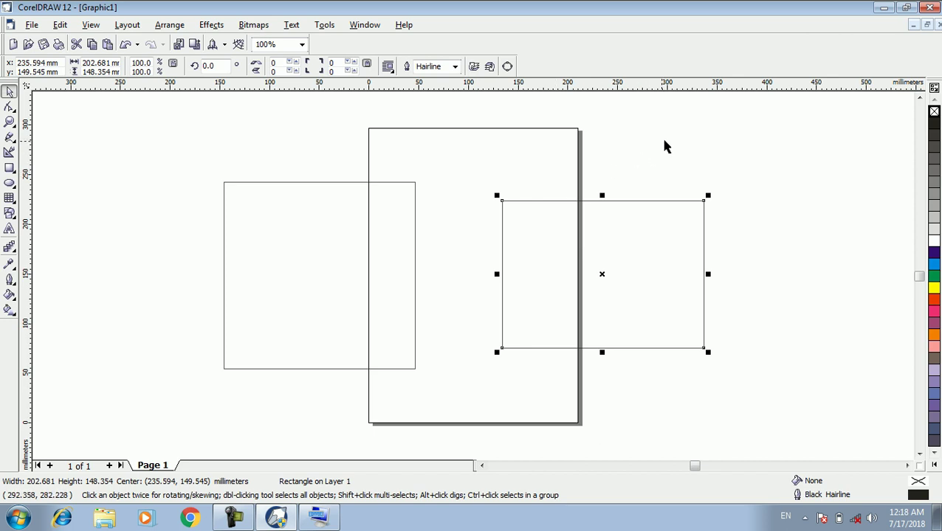
Step: Select each rectangle in turn with the Pick tool and delete the one across the page's right edge
click(286, 276)
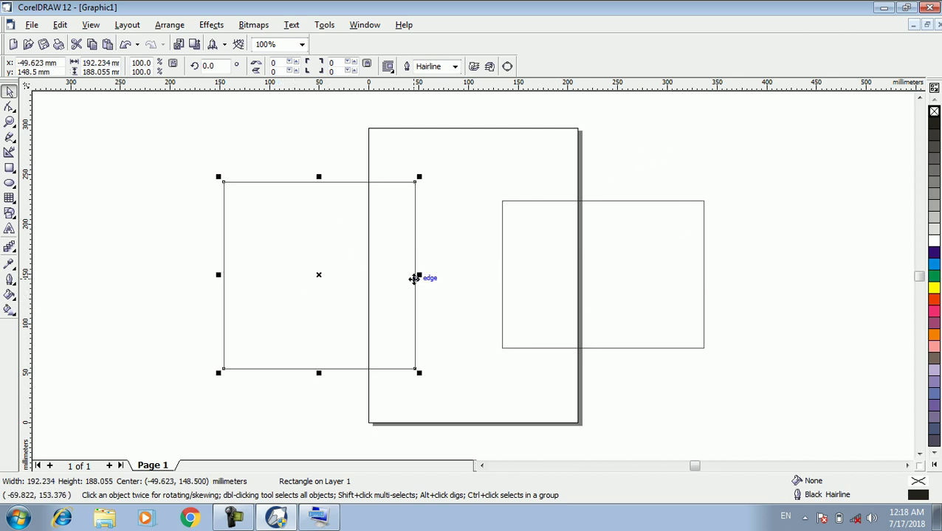
click(637, 279)
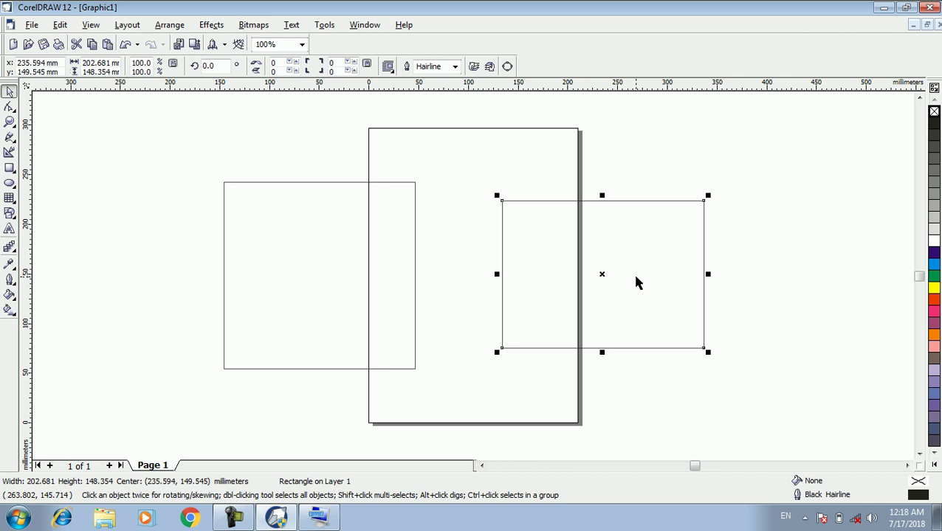
click(775, 250)
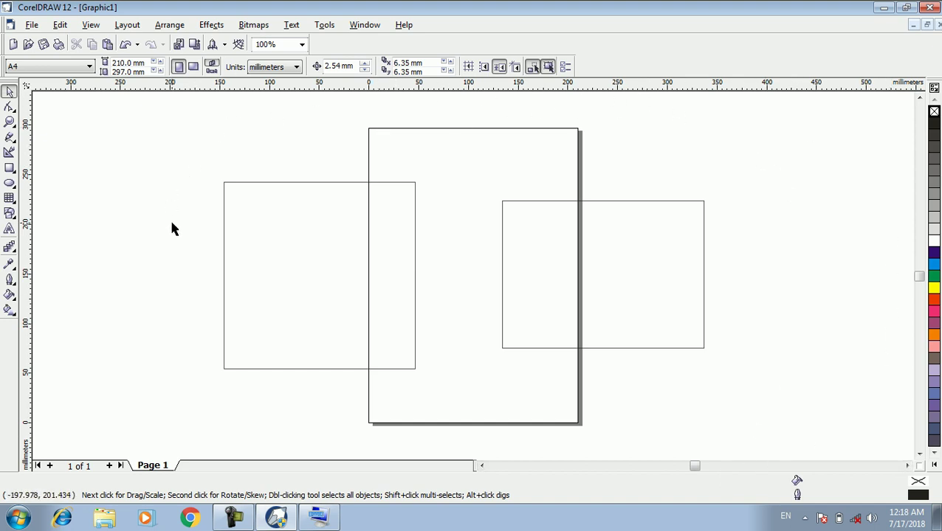
click(279, 289)
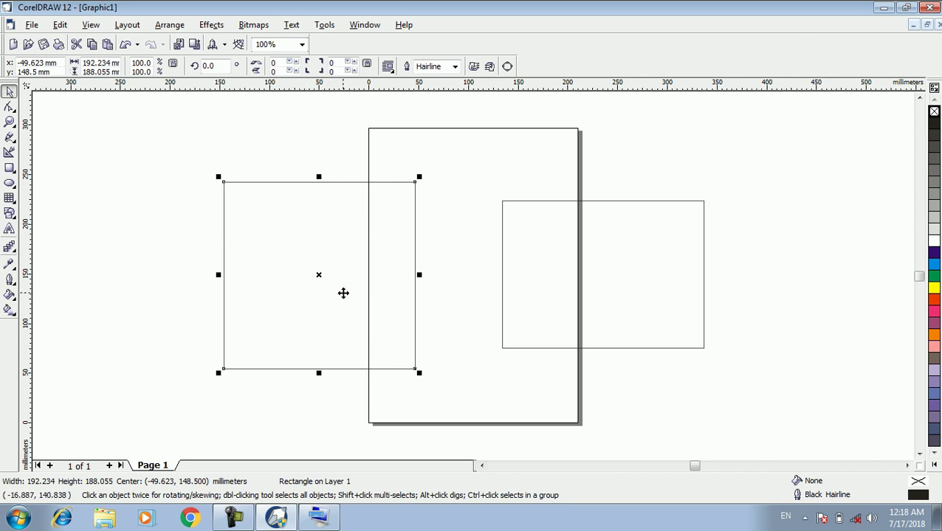
click(622, 265)
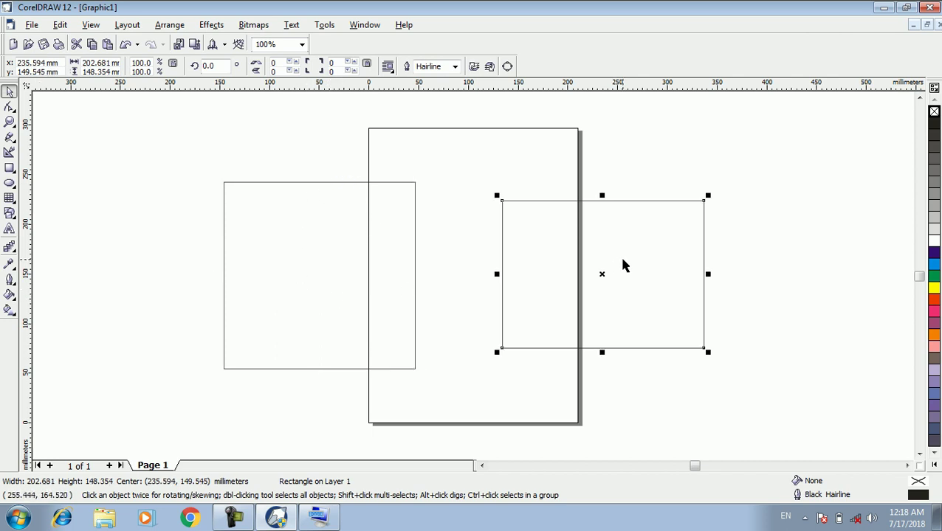
key(Delete)
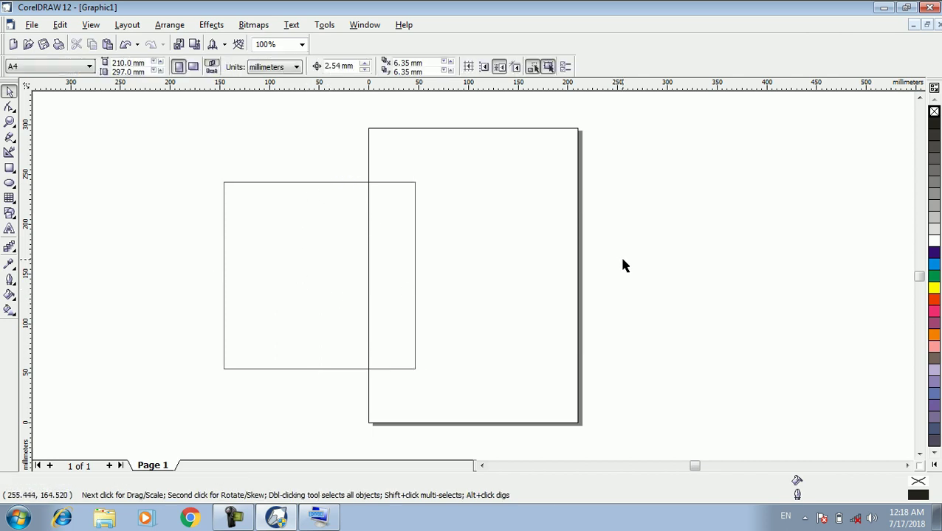
Step: Move the remaining rectangle off the page, and bring it back onto the page with its center at about 105, 151 mm
drag(352, 272, 283, 243)
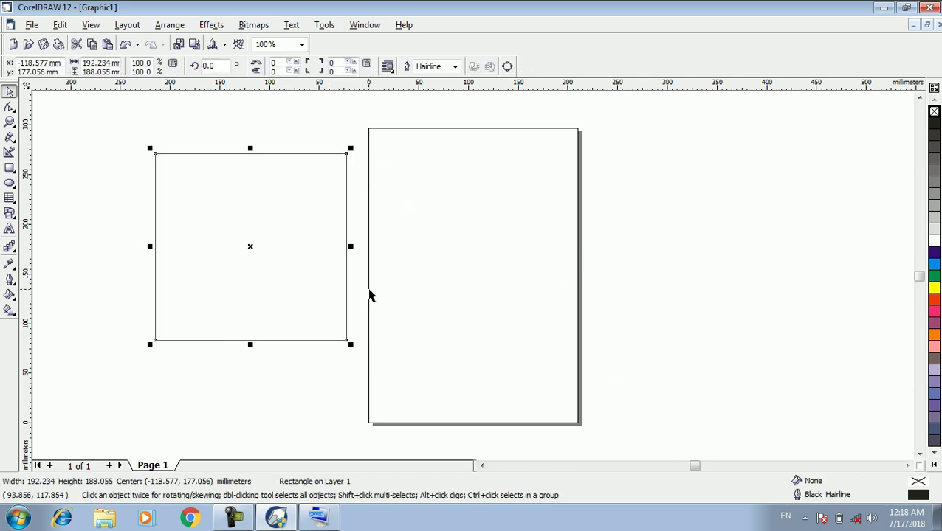
drag(250, 243, 473, 274)
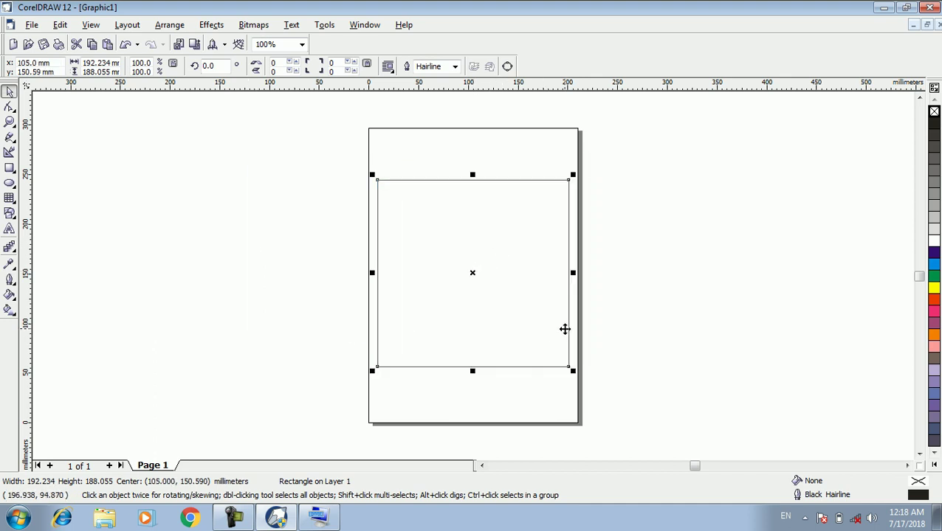
Step: Scale the rectangle down to about 101 × 99 mm and move it so its center sits at about 94, 156 mm
drag(573, 371, 495, 282)
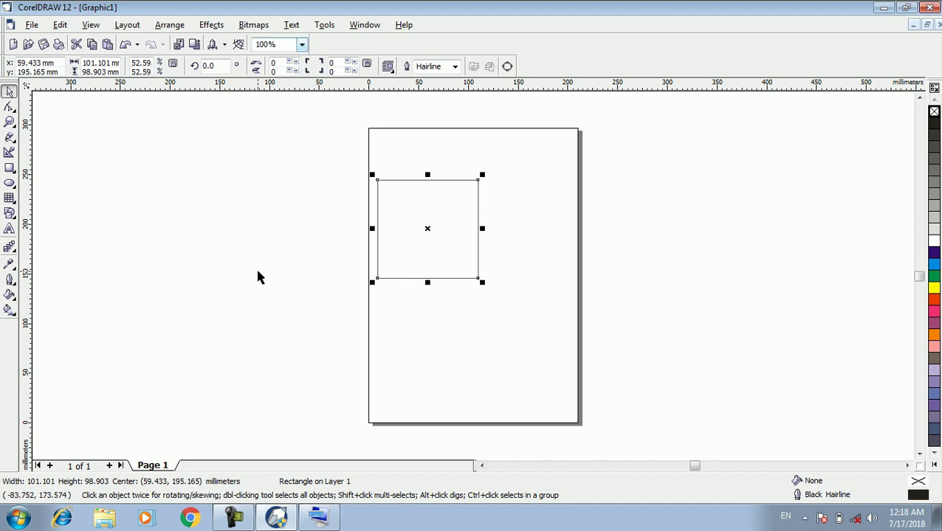
click(587, 279)
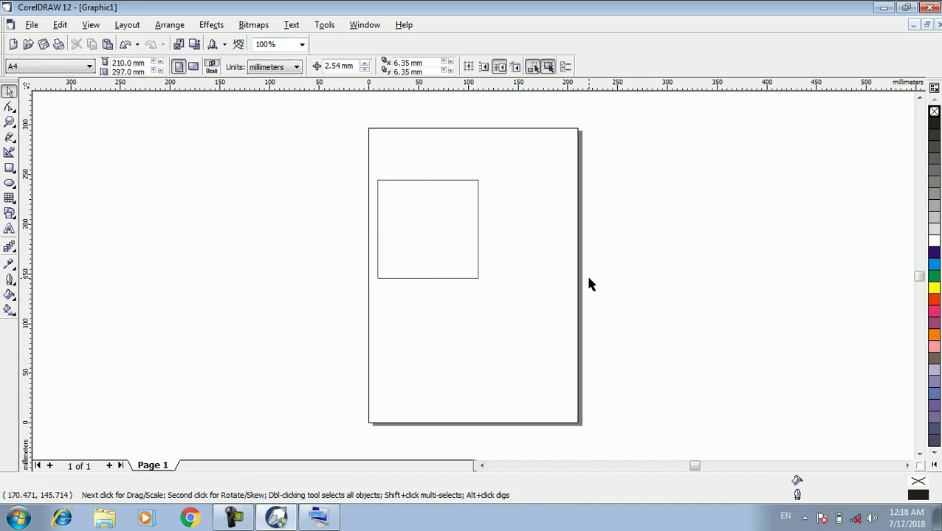
click(301, 44)
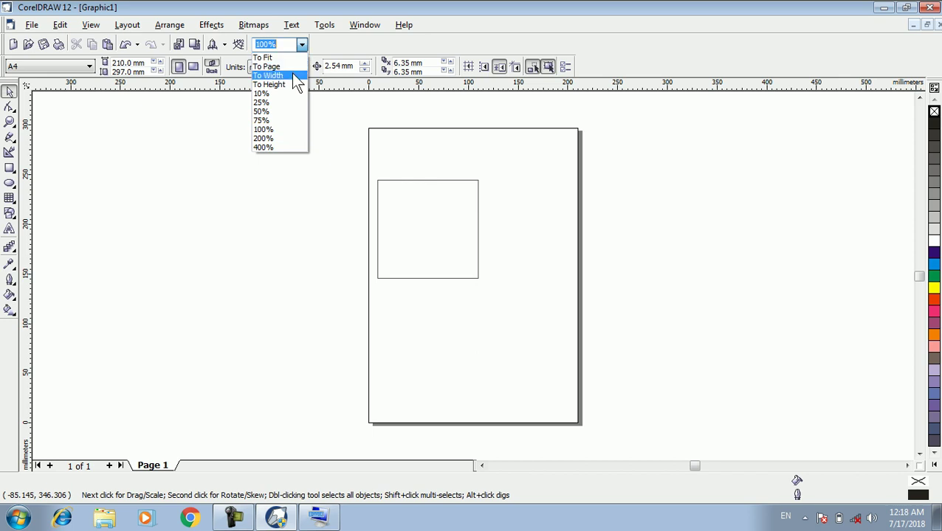
click(294, 77)
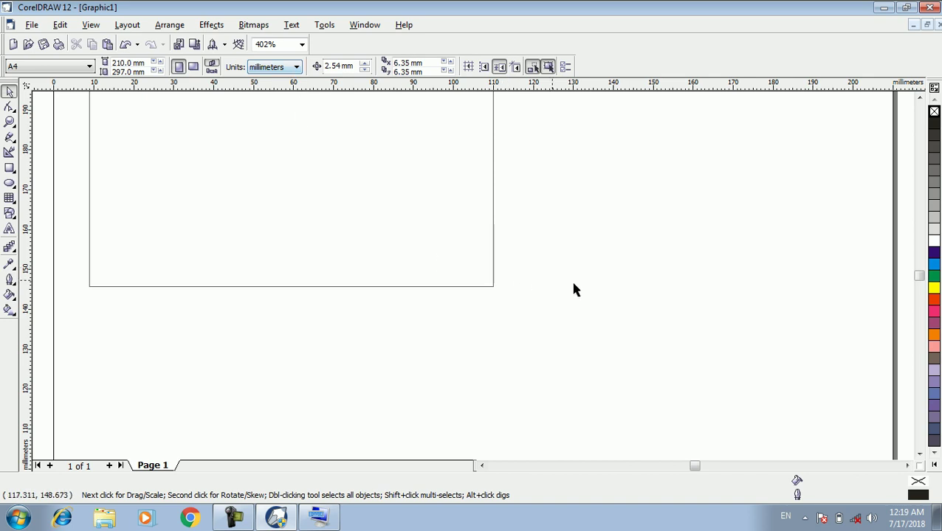
click(350, 240)
drag(350, 240, 511, 337)
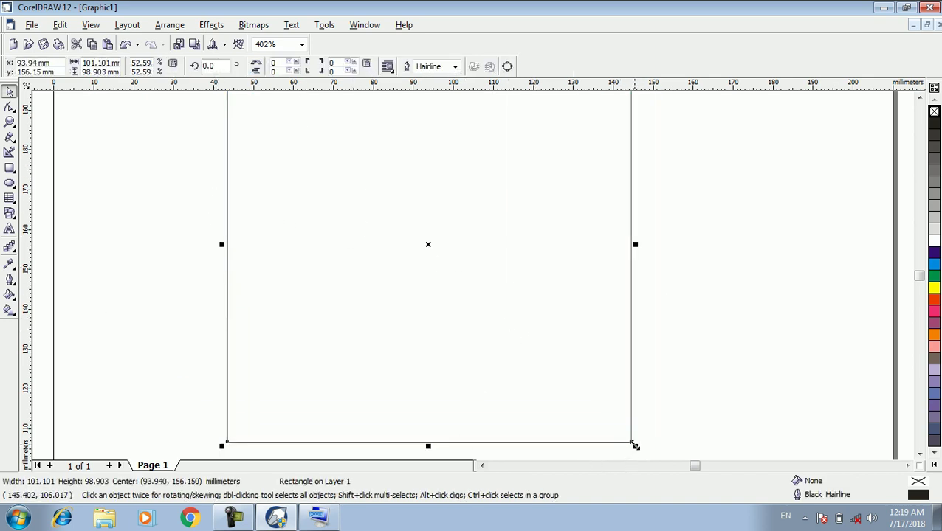
Step: Scale the rectangle down to about 45 × 44 mm and move it so its center sits at about 106, 151 mm
drag(635, 445, 406, 223)
drag(313, 133, 470, 269)
click(664, 290)
click(487, 277)
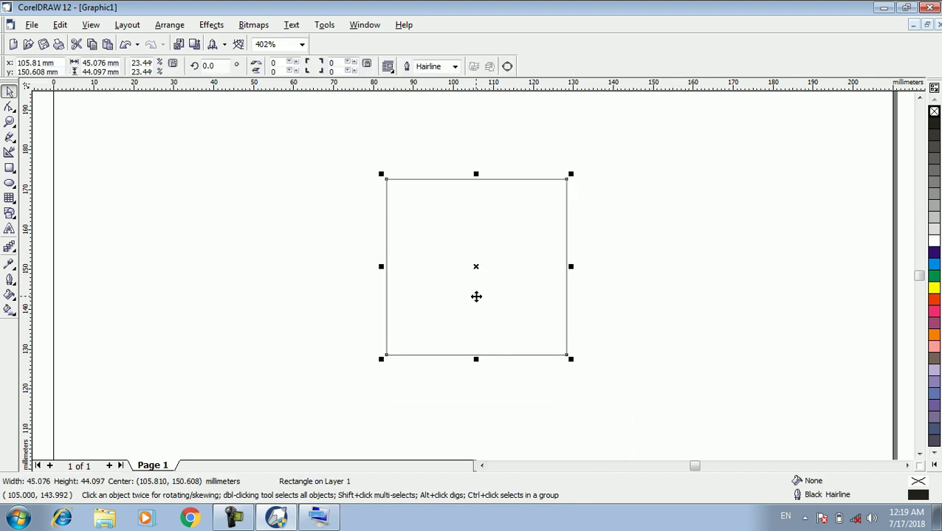
Step: Shrink the rectangle proportionally to about 31 × 30 mm, and stretch only its width to about 50 mm
drag(571, 360, 515, 322)
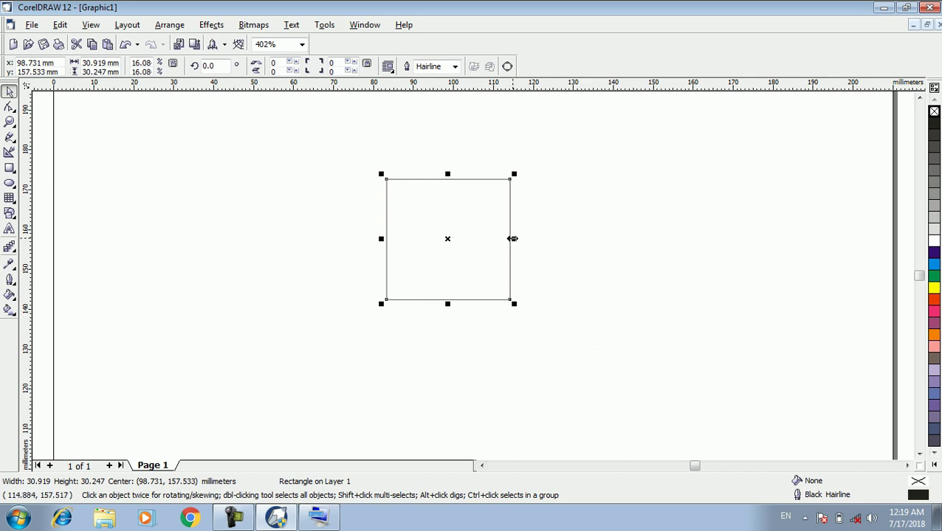
drag(515, 239, 590, 251)
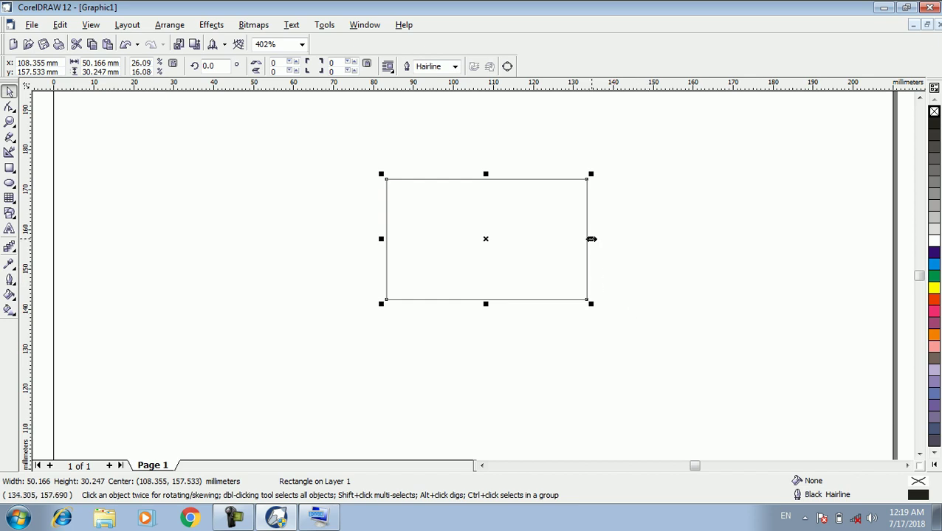
Step: Enlarge the rectangle proportionally to about 71 × 43 mm and move its center to about 99, 155 mm
drag(591, 304, 673, 405)
drag(519, 275, 542, 266)
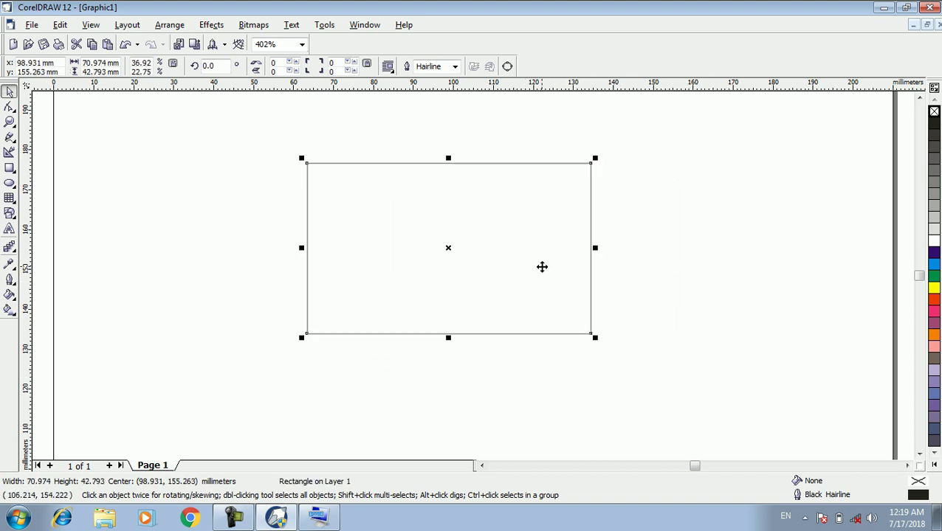
click(658, 245)
Step: Fill the rectangle with Green and set its outline color to Red
click(373, 257)
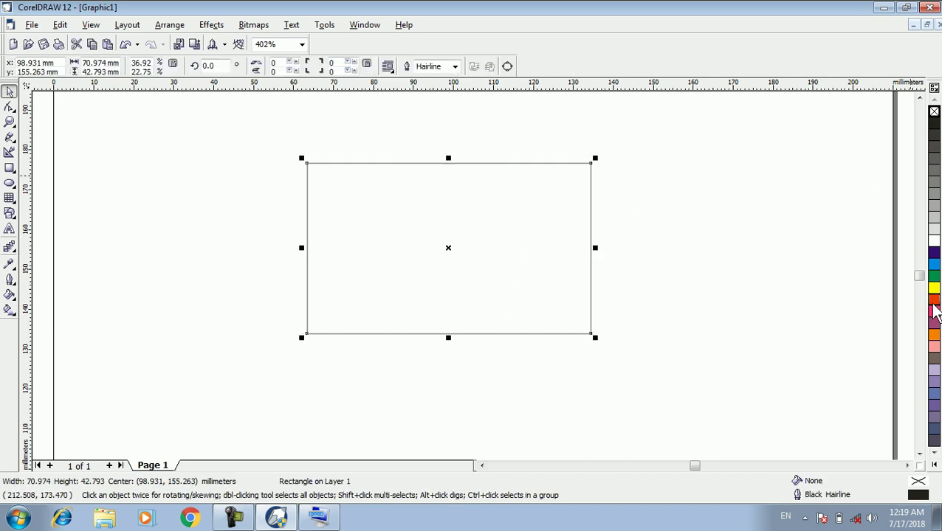
click(934, 277)
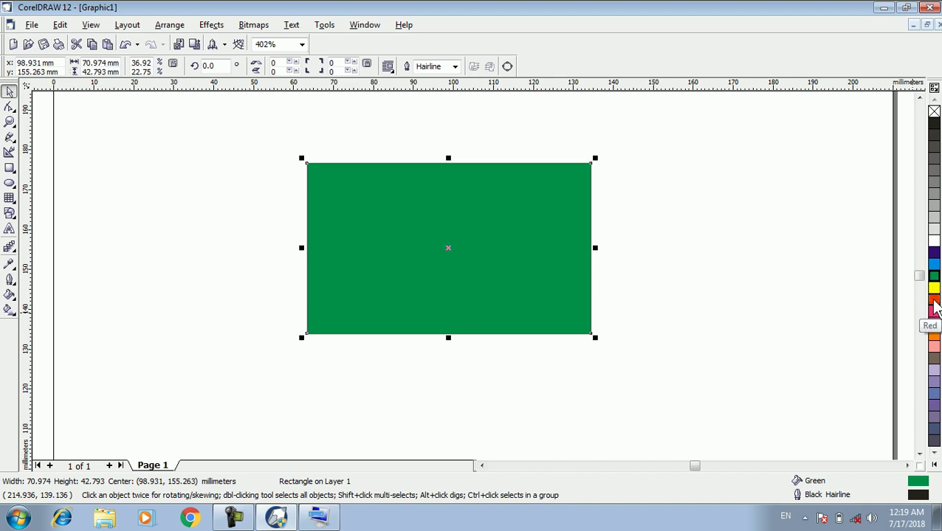
right_click(933, 300)
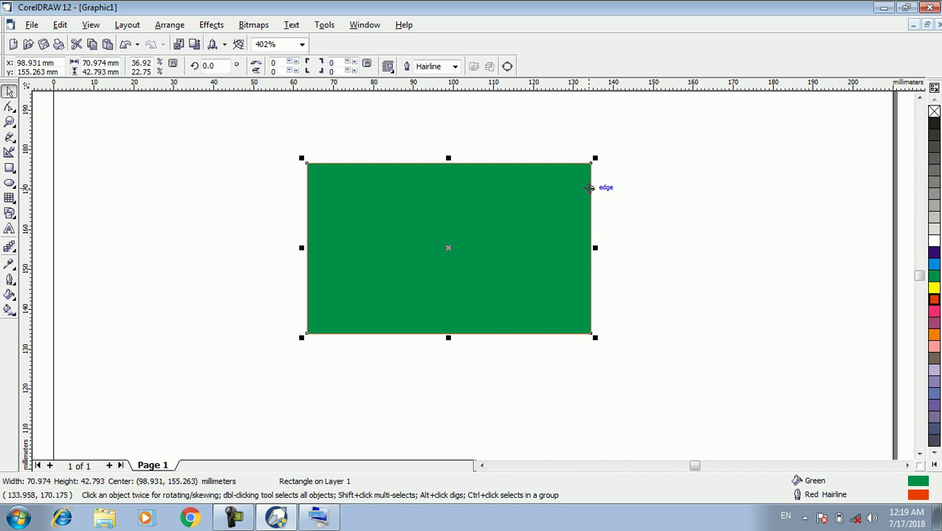
Step: Try outline widths of 4.0 pt and 16.0 pt on the green rectangle, and settle on 8.0 pt
click(455, 67)
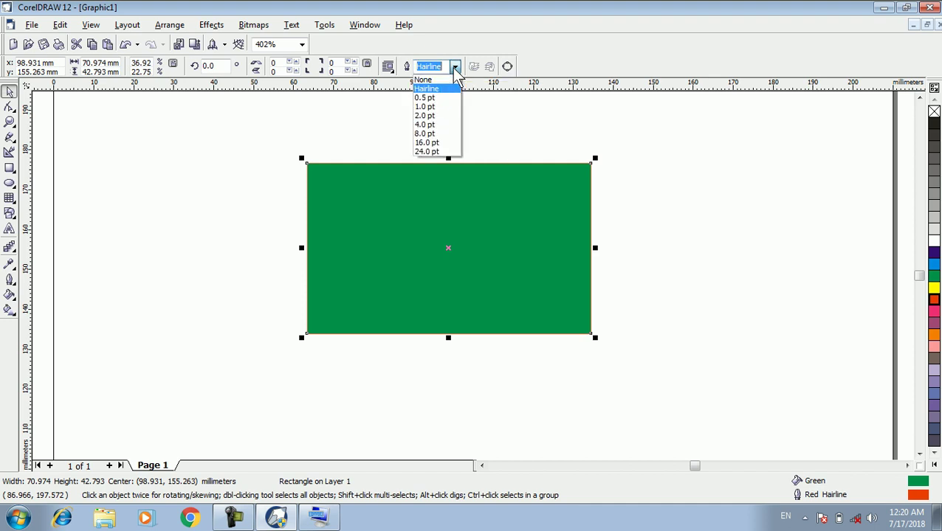
click(428, 124)
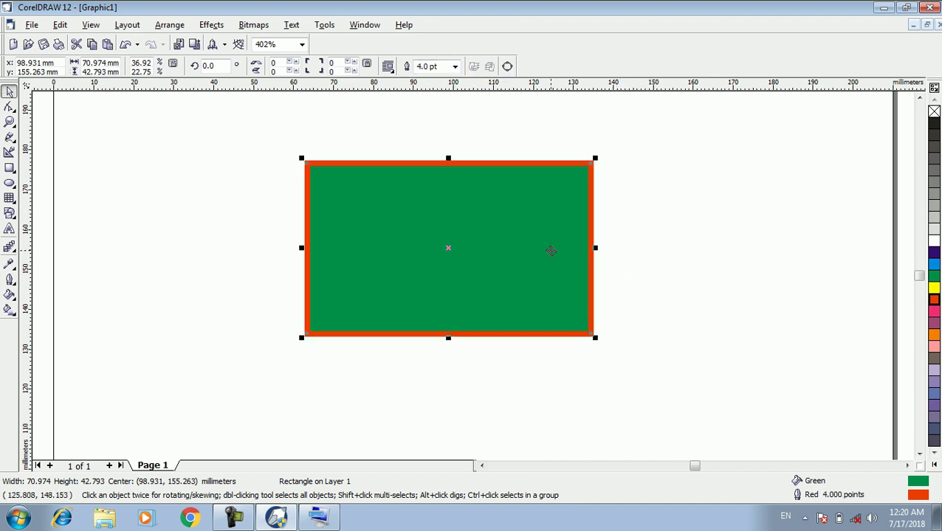
click(634, 188)
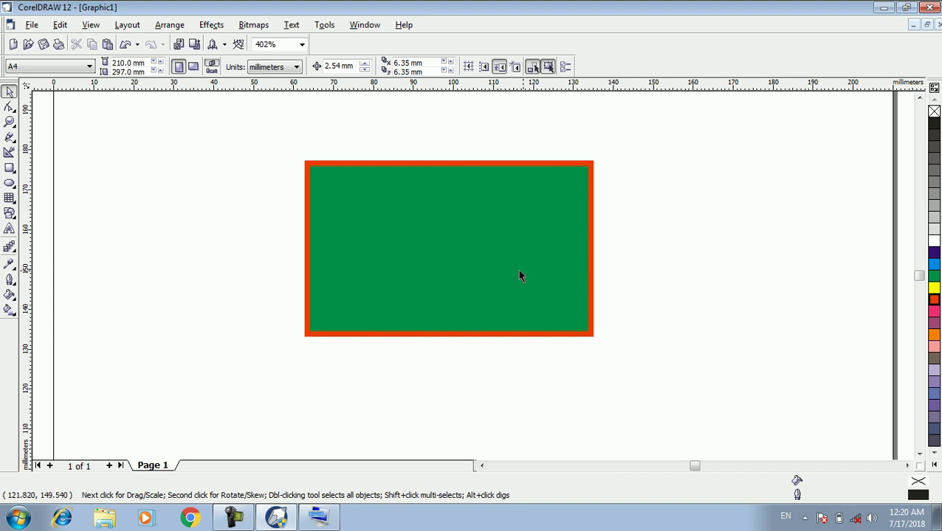
click(491, 262)
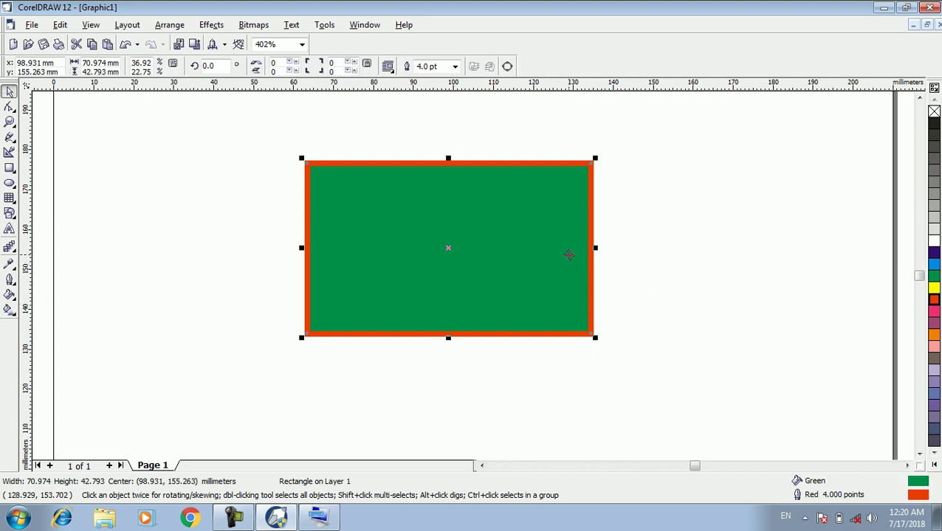
click(454, 66)
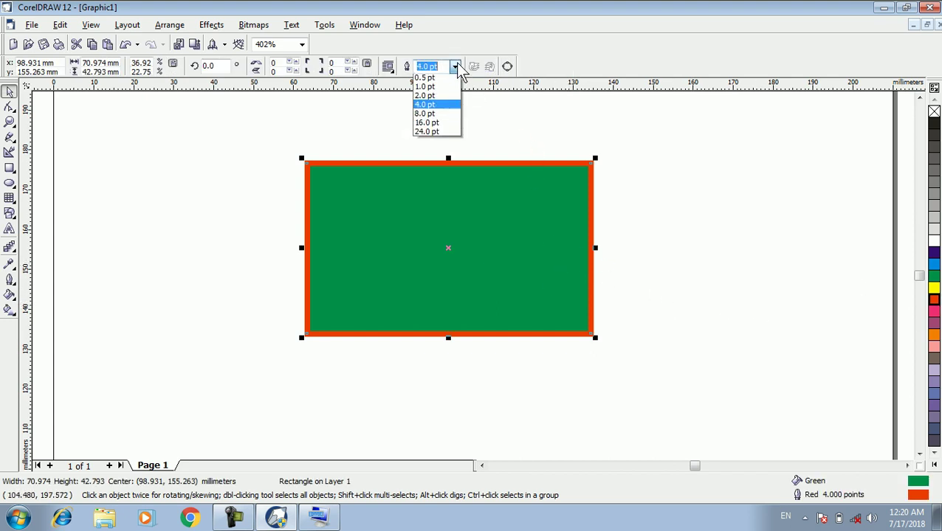
click(439, 142)
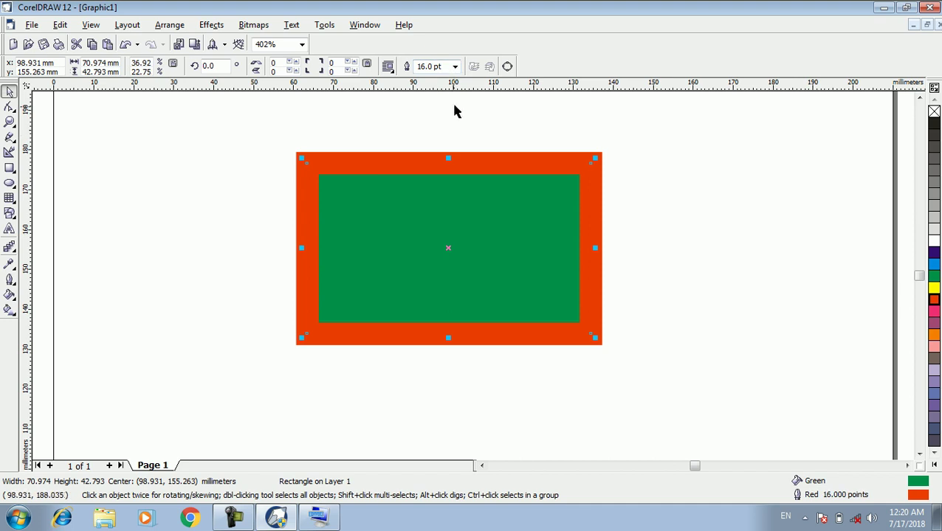
click(455, 66)
click(446, 133)
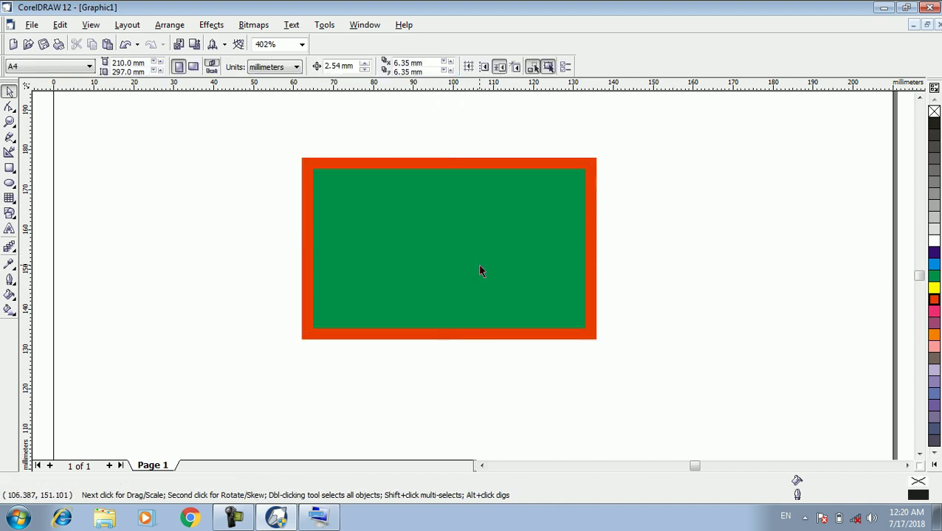
Step: Move the green rectangle toward the page's right edge, with its center at about 155, 153 mm
drag(481, 269, 679, 278)
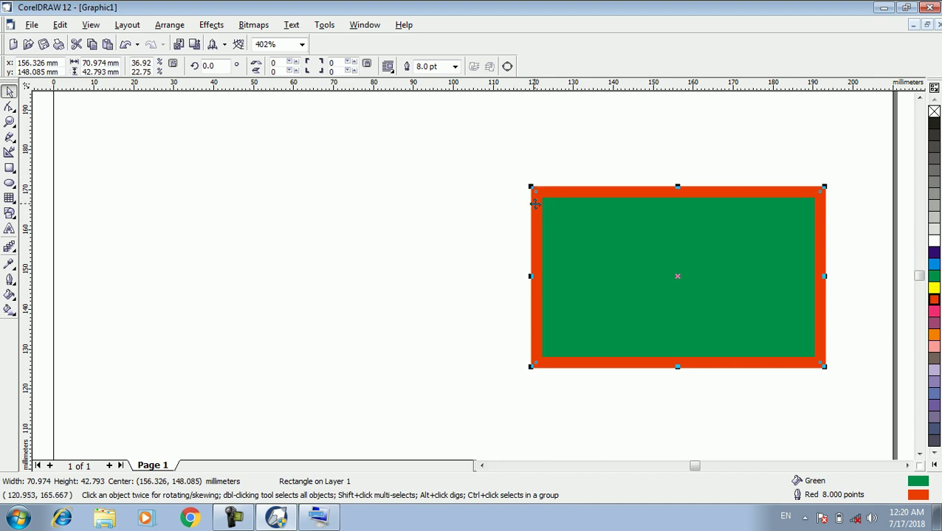
drag(534, 191, 547, 215)
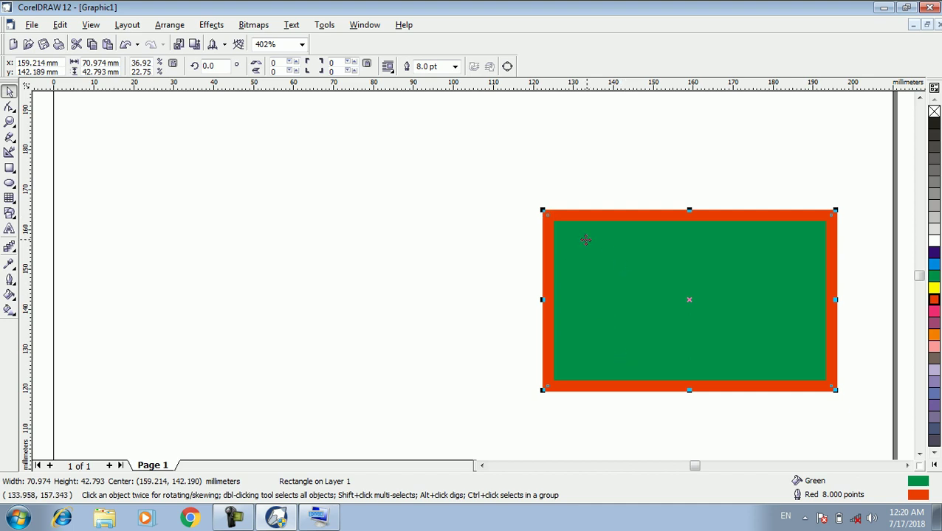
drag(608, 285, 592, 243)
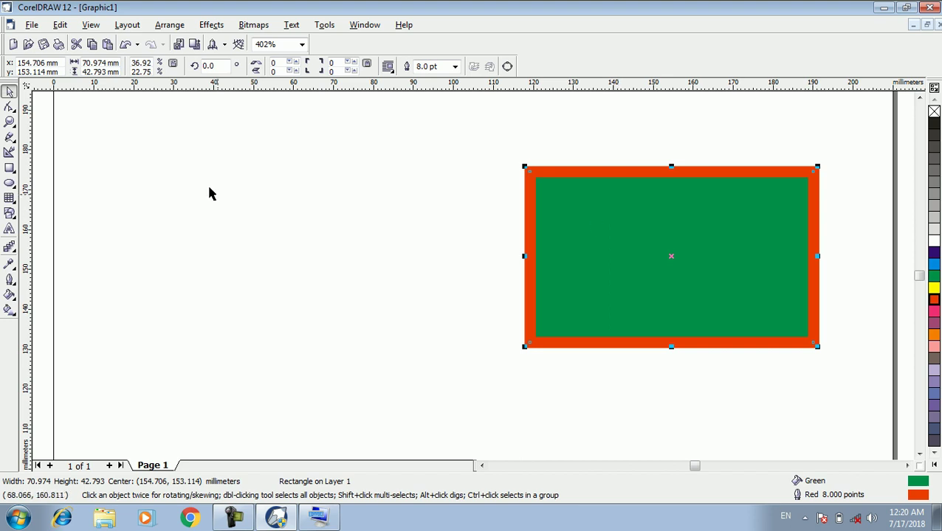
Step: Round all four corners of the rectangle with the Shape tool to a roundness of 35, and raise the corner roundness to 42
click(11, 108)
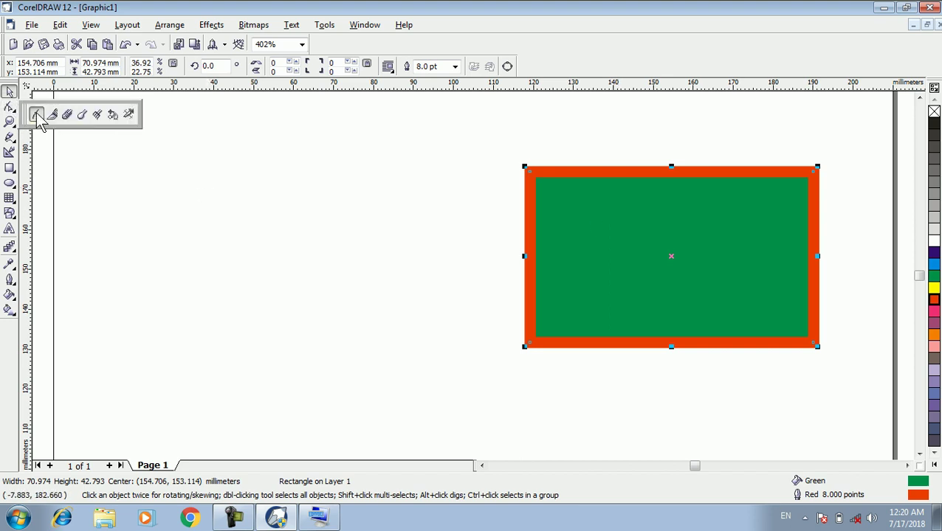
click(36, 115)
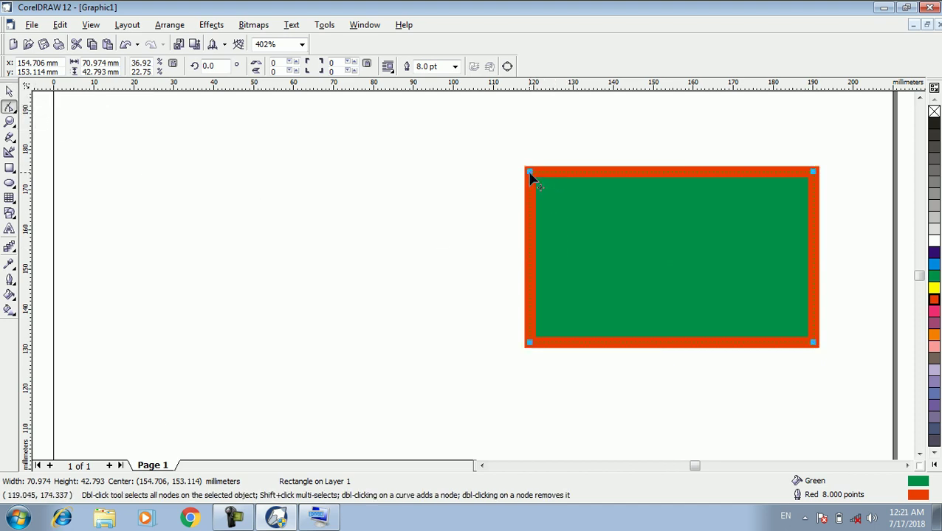
drag(530, 179, 543, 206)
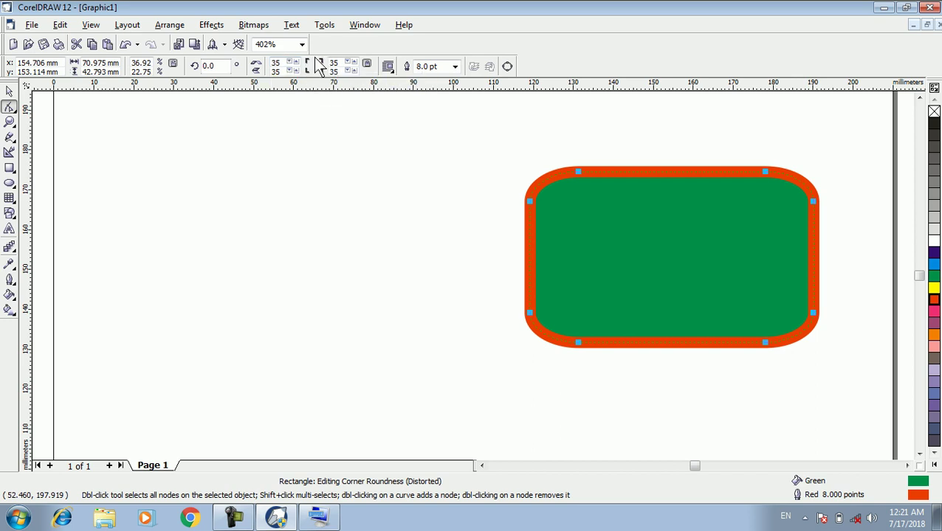
double_click(277, 63)
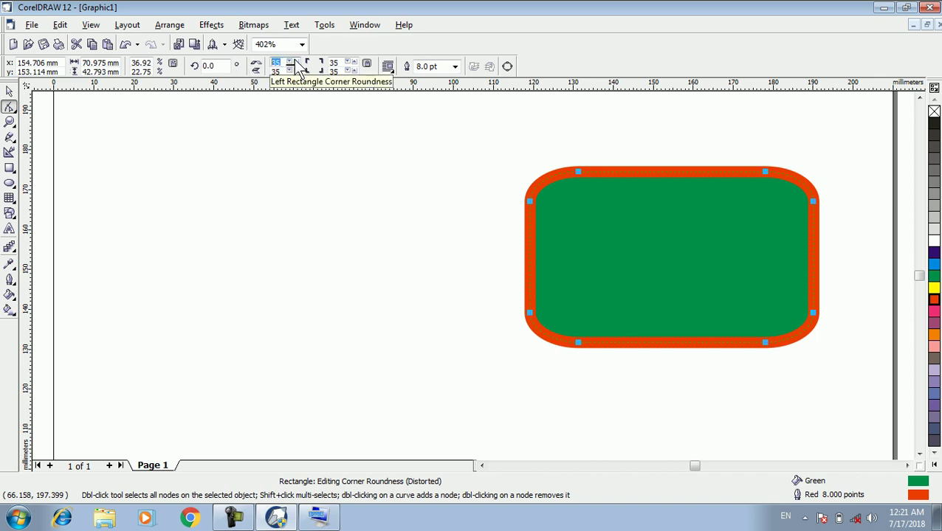
text(40)
key(Return)
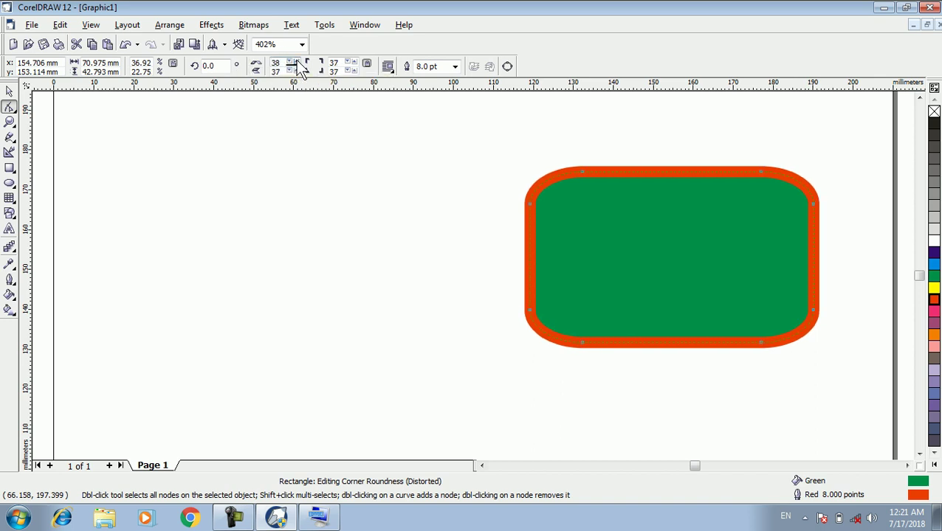
click(295, 62)
click(295, 62)
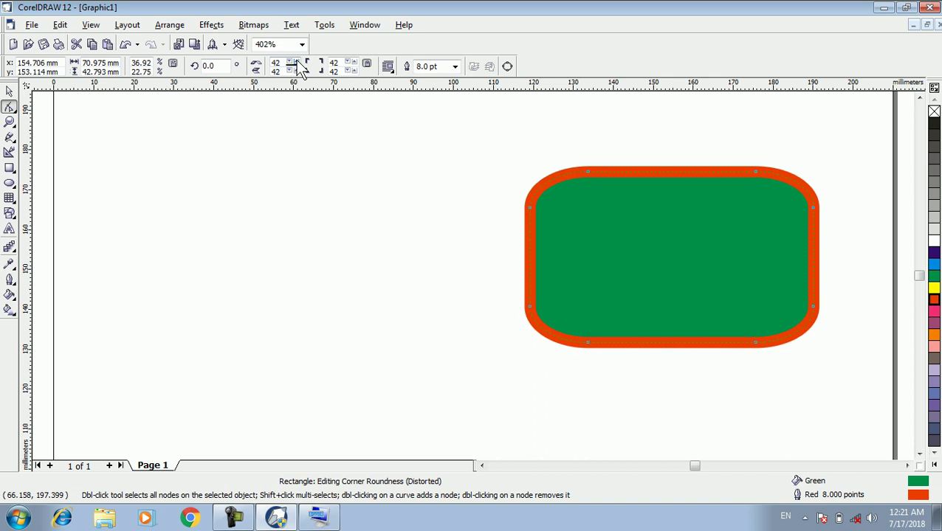
Step: Unlink the corner roundness values and set the rectangle's upper-left and lower-right corners to 0
click(366, 63)
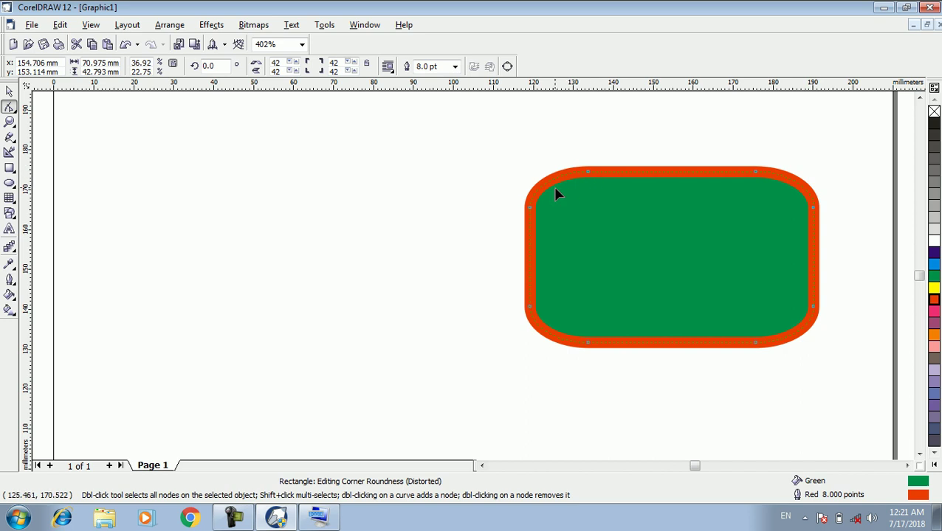
click(365, 62)
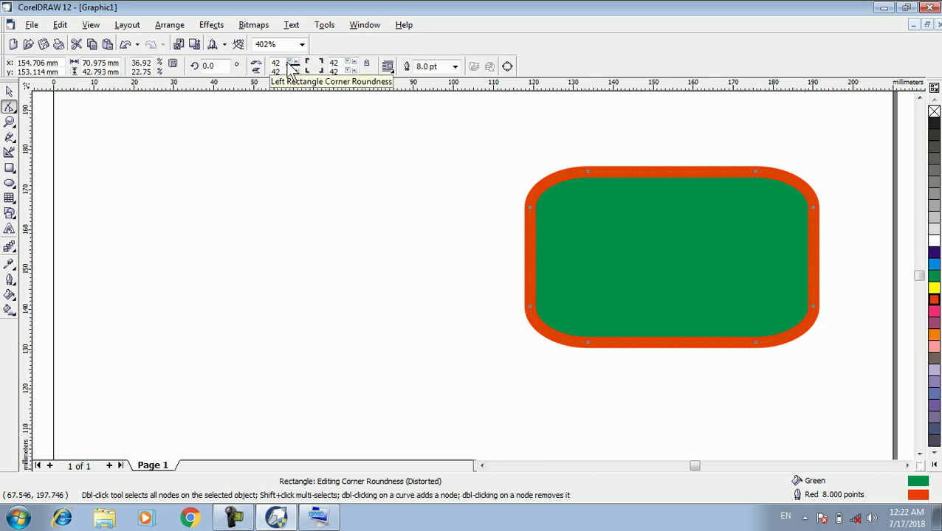
drag(283, 62, 263, 62)
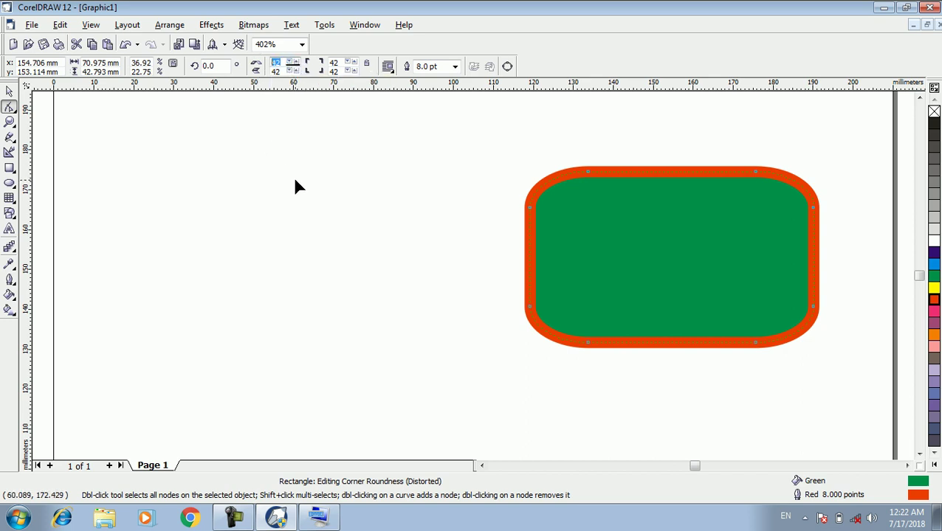
text(5)
key(Tab)
key(Tab)
key(Tab)
text(26)
key(shift+Home)
text(0)
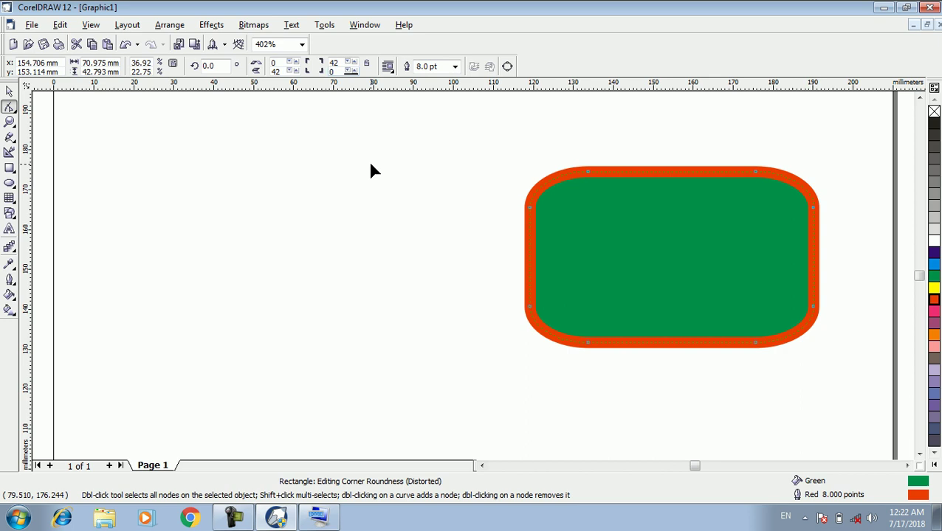
key(Return)
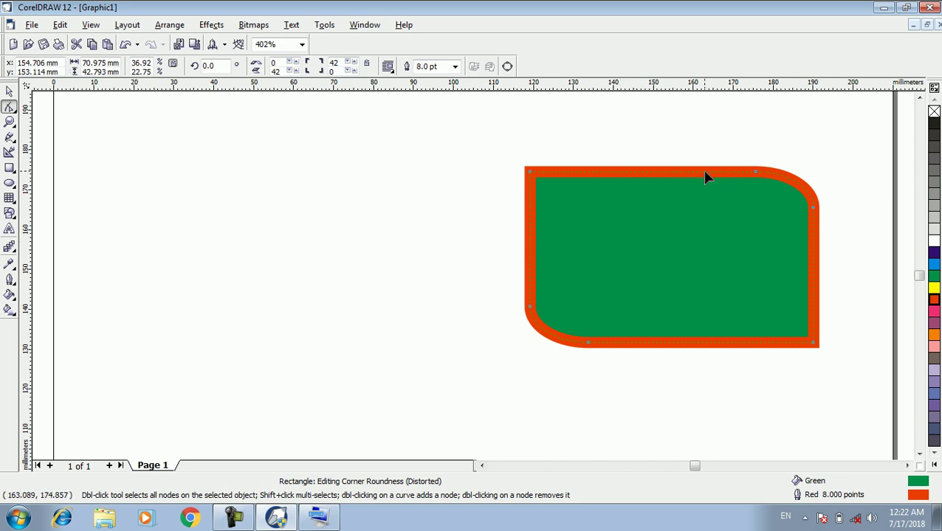
Step: Draw a tilted rectangle about 59 by 58 mm overall with the 3 Point Rectangle tool in the empty area beside the green rectangle
click(10, 90)
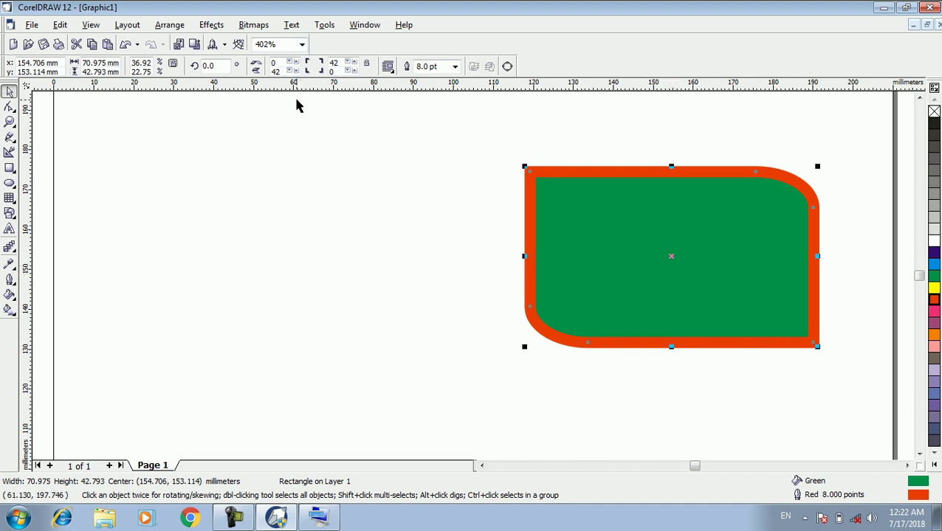
click(133, 193)
click(10, 169)
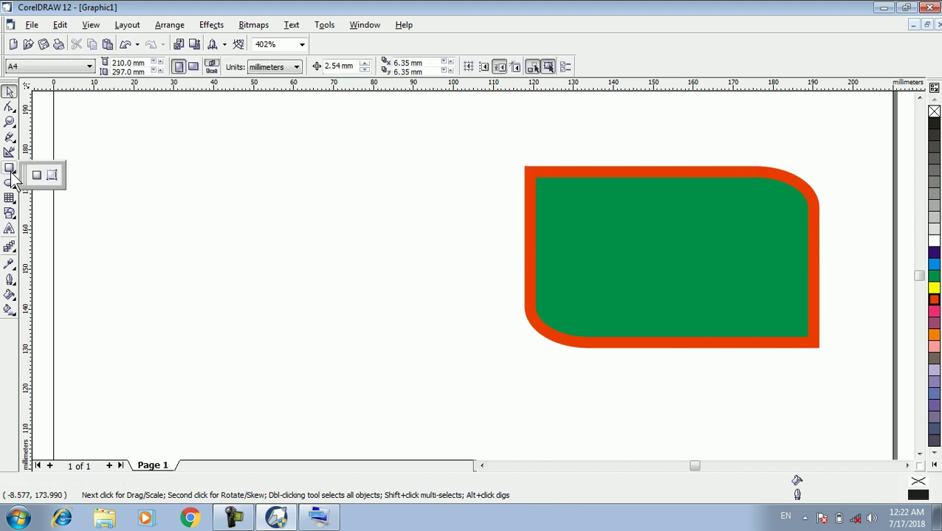
click(38, 175)
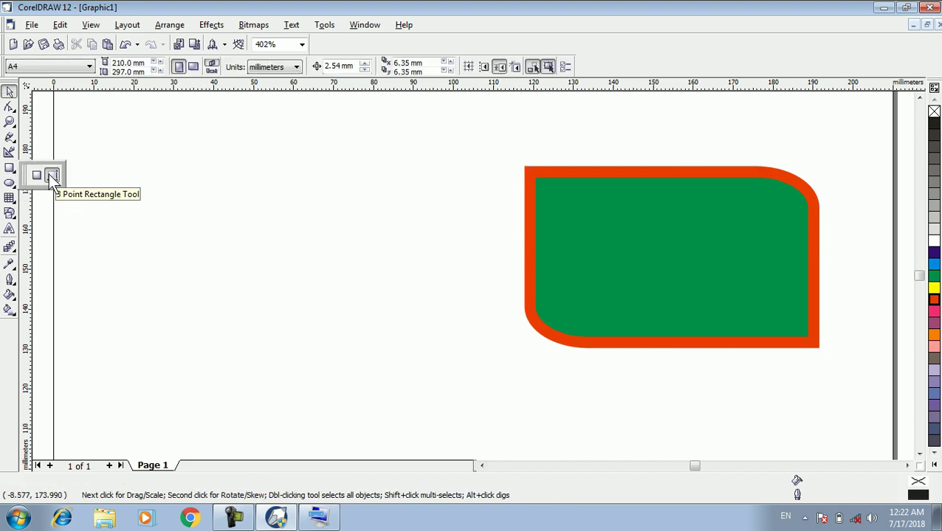
click(51, 177)
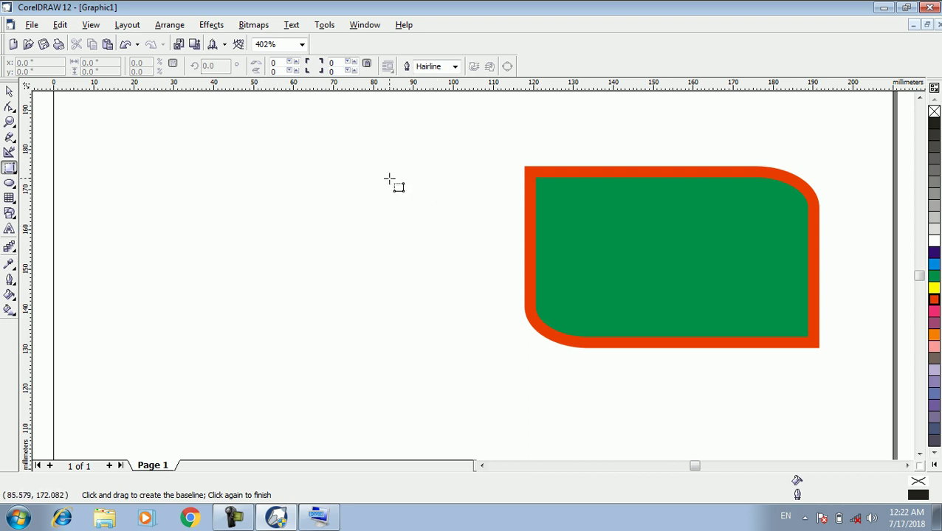
drag(208, 145, 374, 275)
key(Escape)
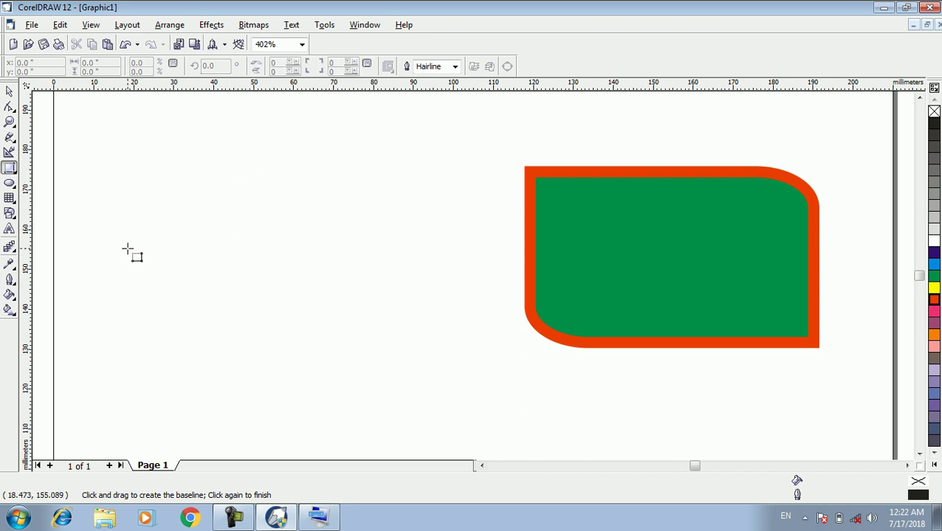
drag(127, 248, 288, 172)
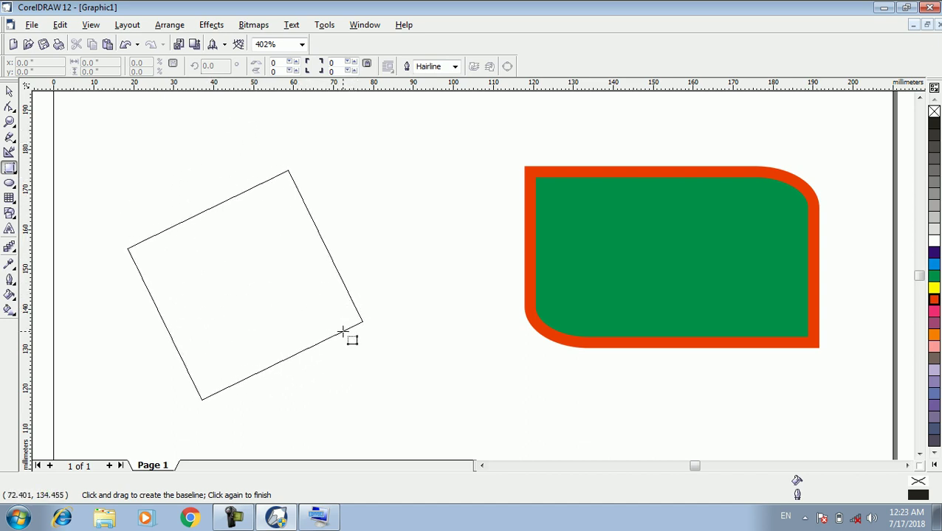
click(343, 334)
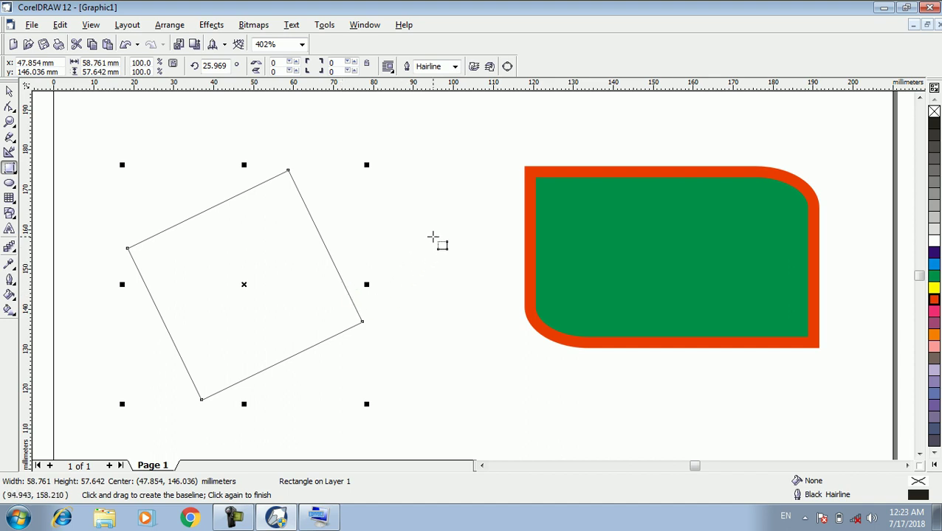
click(432, 233)
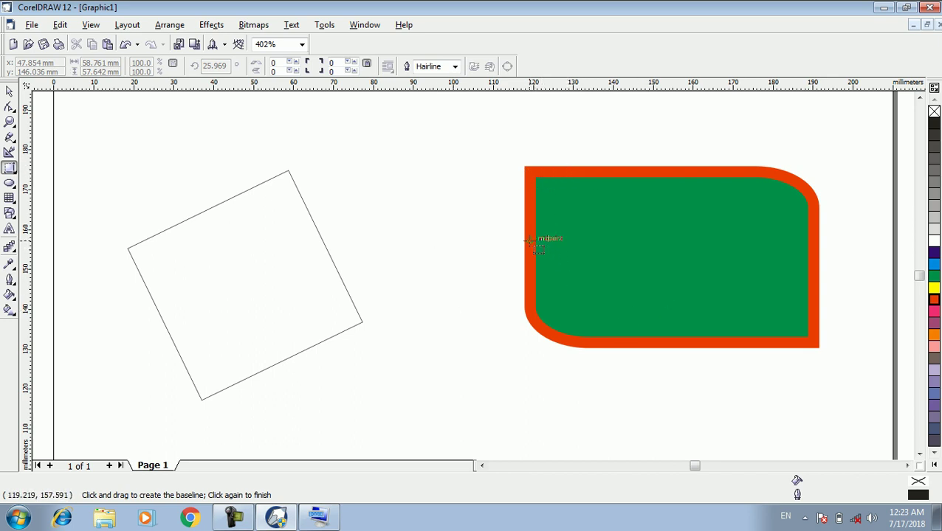
Step: Draw a second tilted rectangle about 45 by 44 mm overall on top of the green rectangle, and delete it
drag(530, 240, 646, 172)
drag(642, 171, 643, 173)
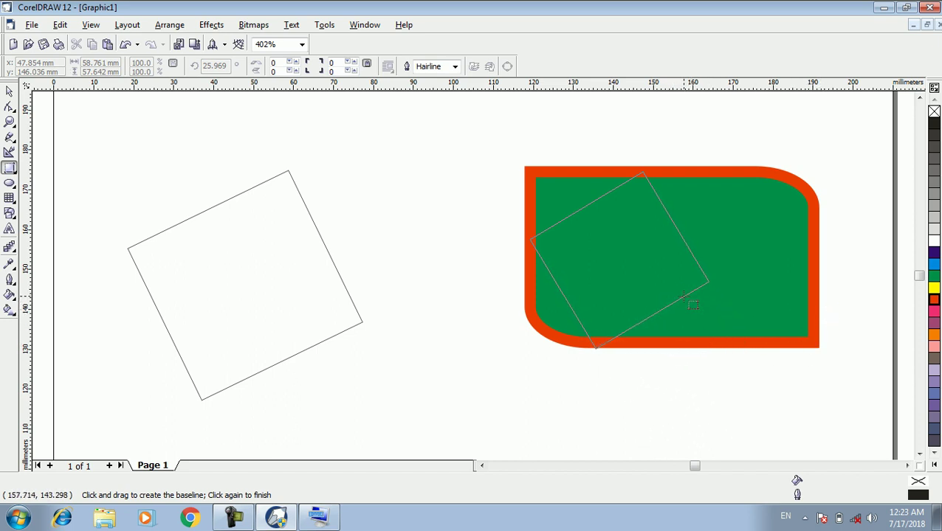
click(691, 302)
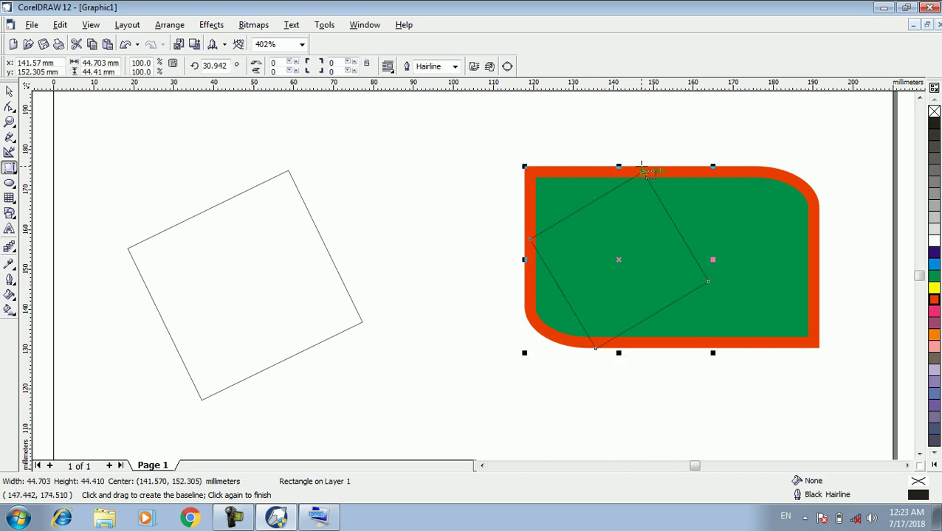
drag(618, 260, 424, 216)
key(Delete)
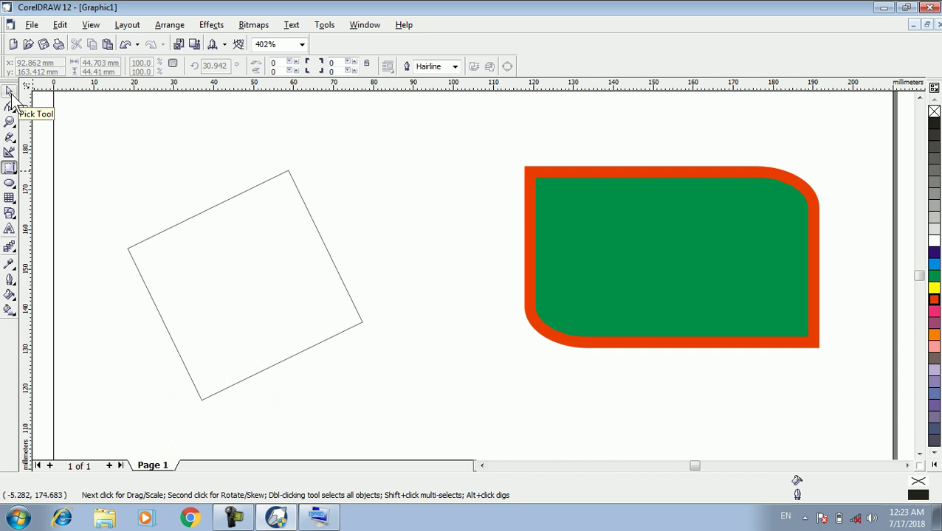
Step: Move the tilted rectangle closer to the green one, with its center at about 61, 148.5 mm, and deselect it
click(10, 92)
click(248, 310)
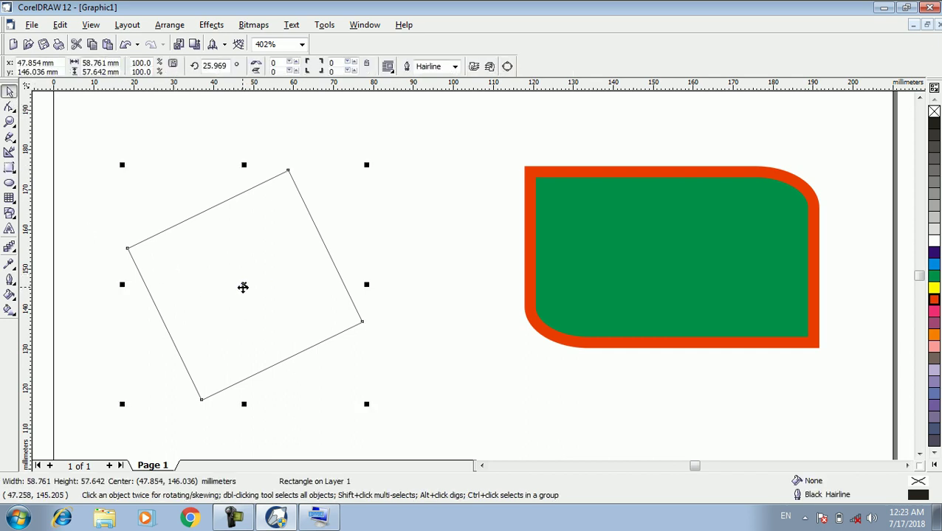
drag(244, 285, 299, 276)
click(85, 190)
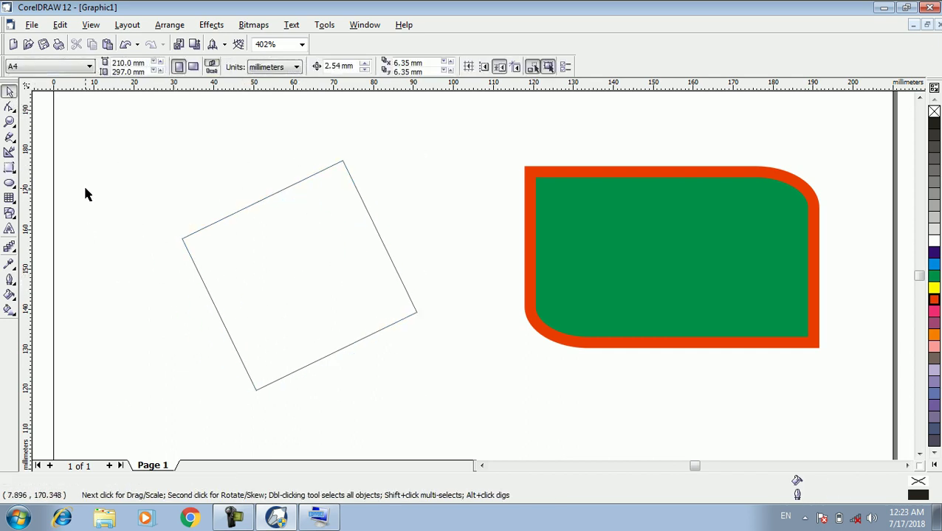
Step: Delete the tilted and green rectangles with the Virtual Segment Delete tool, and undo both deletions
click(14, 111)
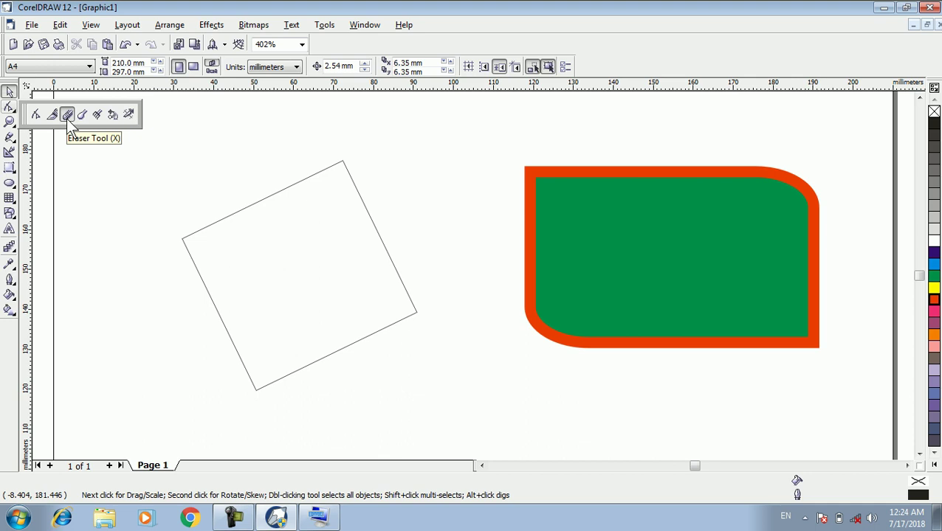
click(129, 115)
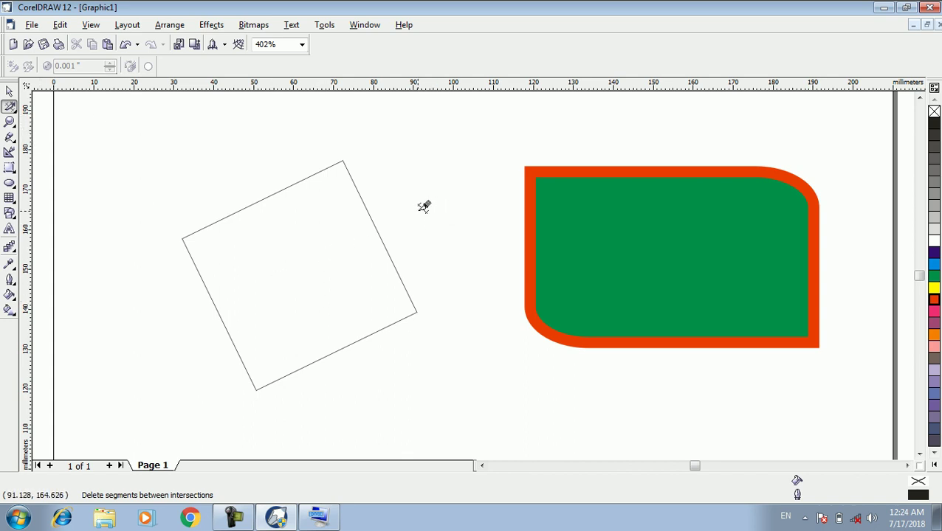
click(383, 242)
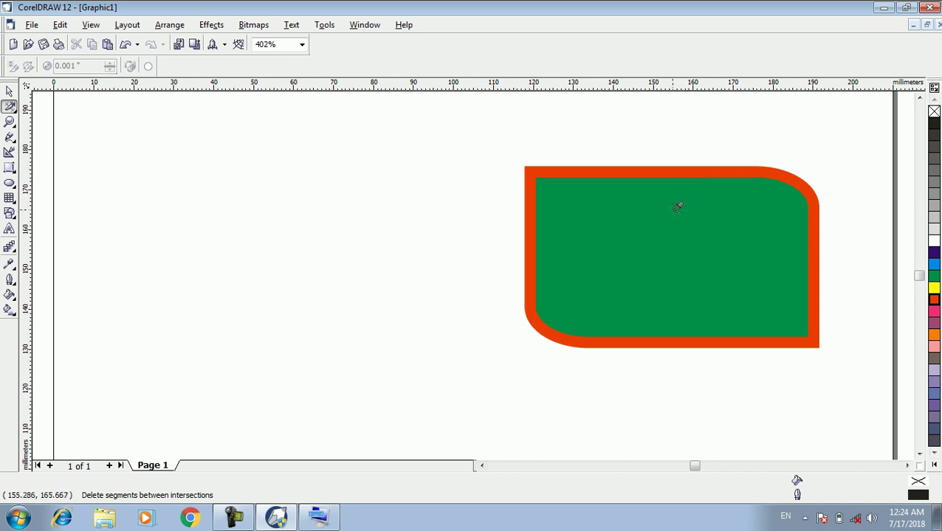
drag(683, 156, 591, 305)
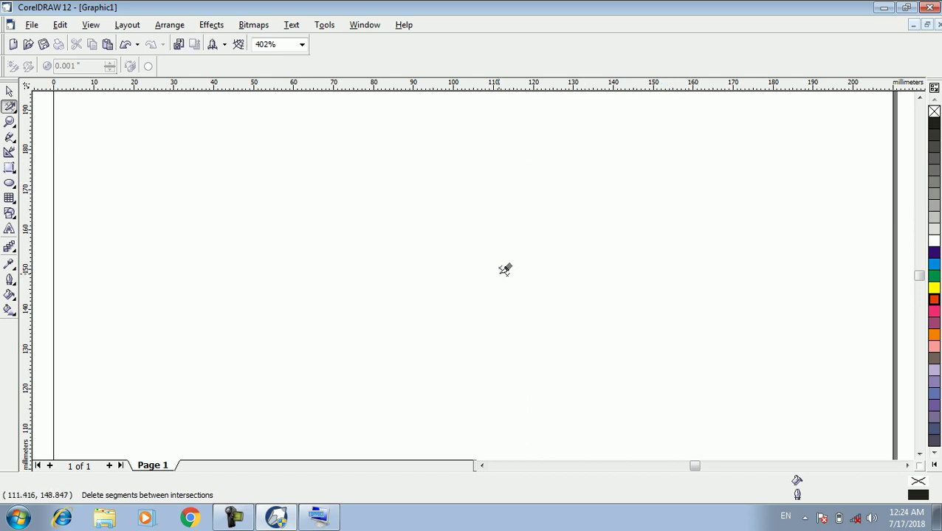
key(ctrl+z)
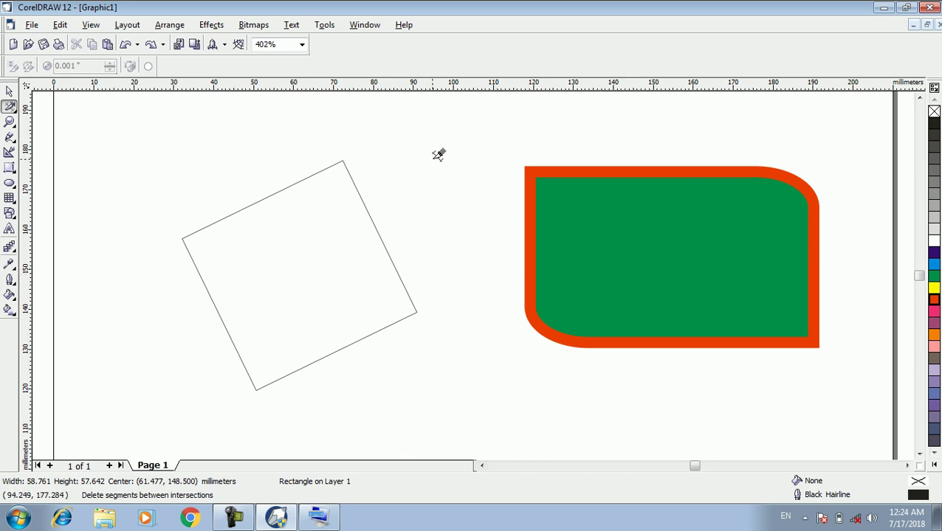
Step: Marquee the tilted rectangle's upper-left corner with the Virtual Segment Delete tool to delete the crossed shape, and undo the deletion
drag(433, 160, 415, 218)
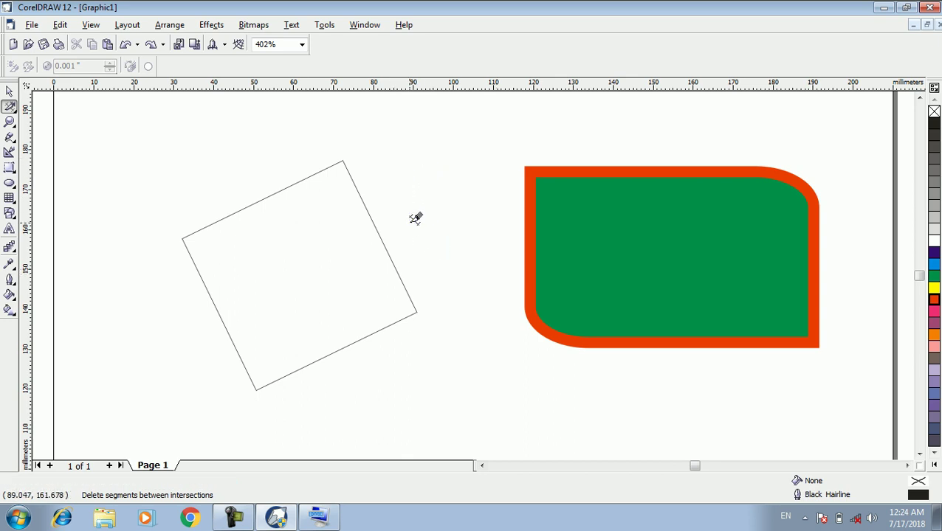
drag(427, 147, 432, 177)
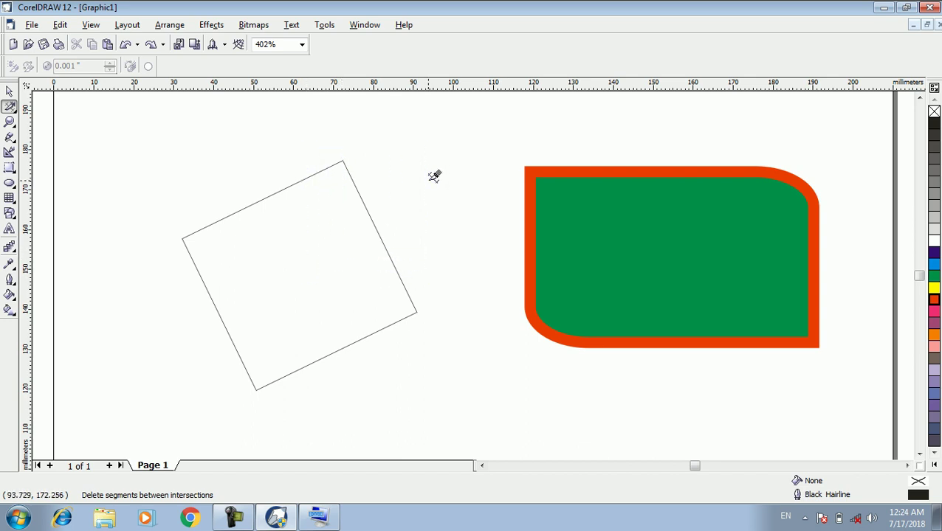
drag(116, 149, 252, 272)
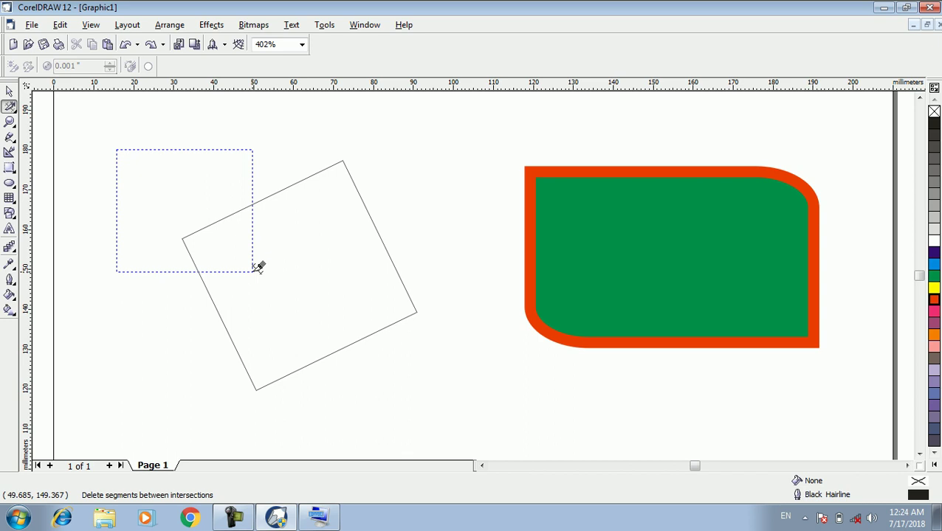
drag(252, 271, 257, 267)
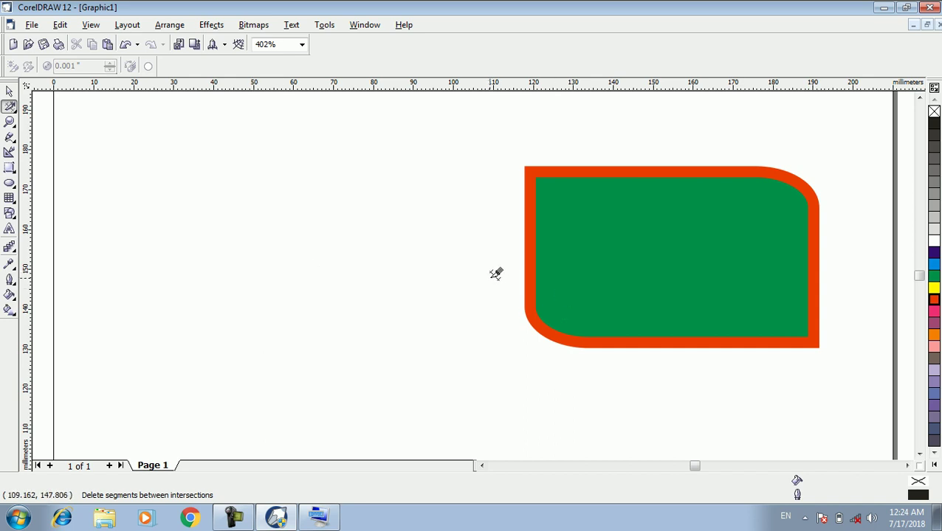
key(ctrl+z)
key(ctrl+z)
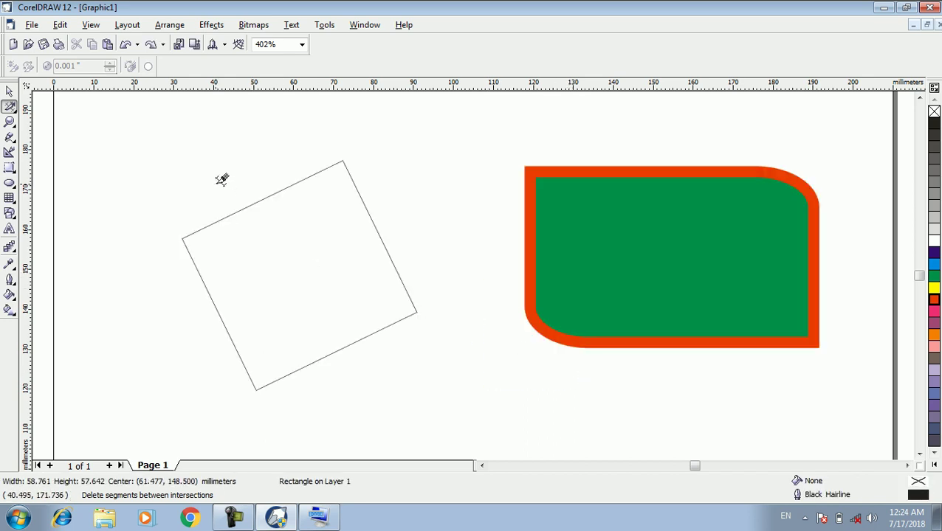
Step: Rotate the tilted rectangle repeatedly with the Free Transform tool's free rotation, ending at about 219° with its center near 61, 156 mm
click(10, 109)
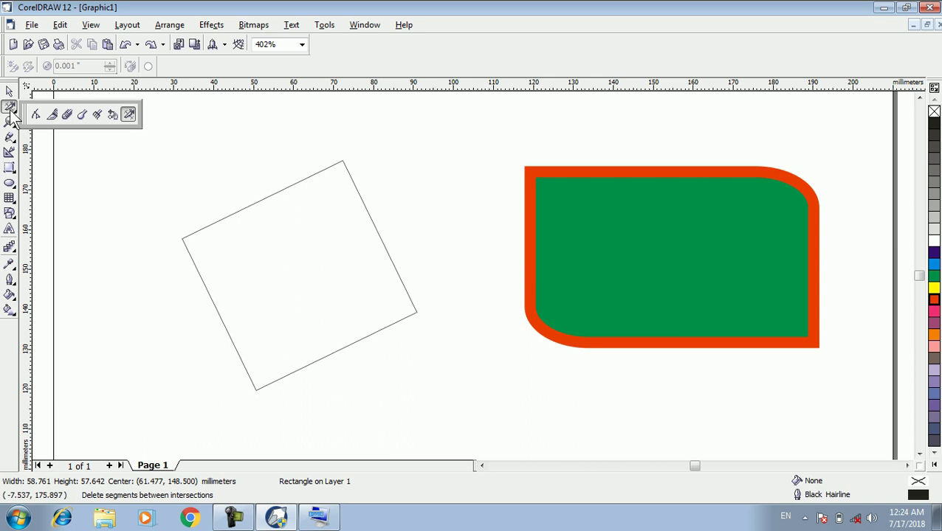
click(112, 115)
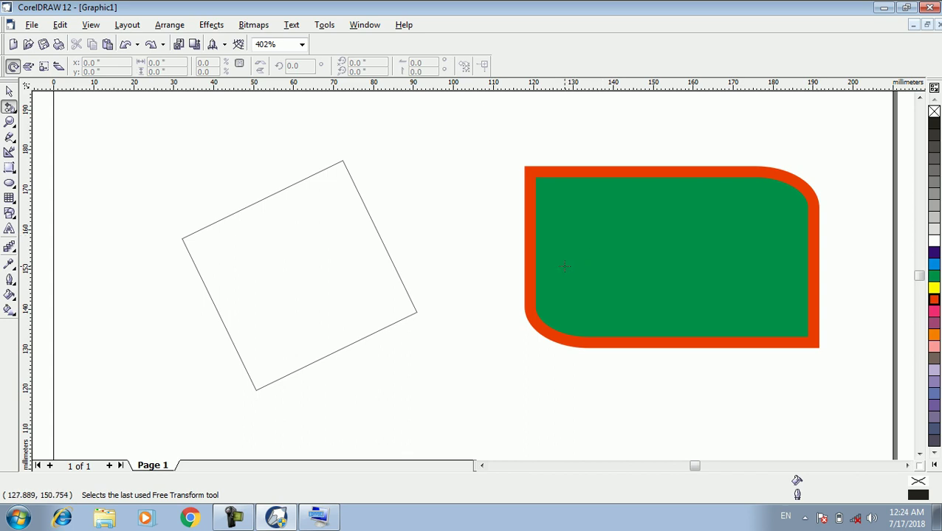
key(space)
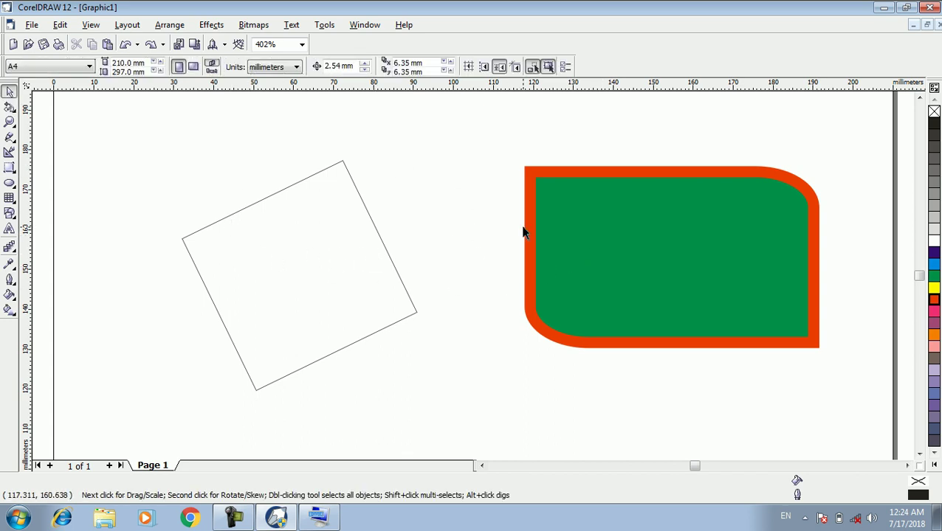
click(296, 255)
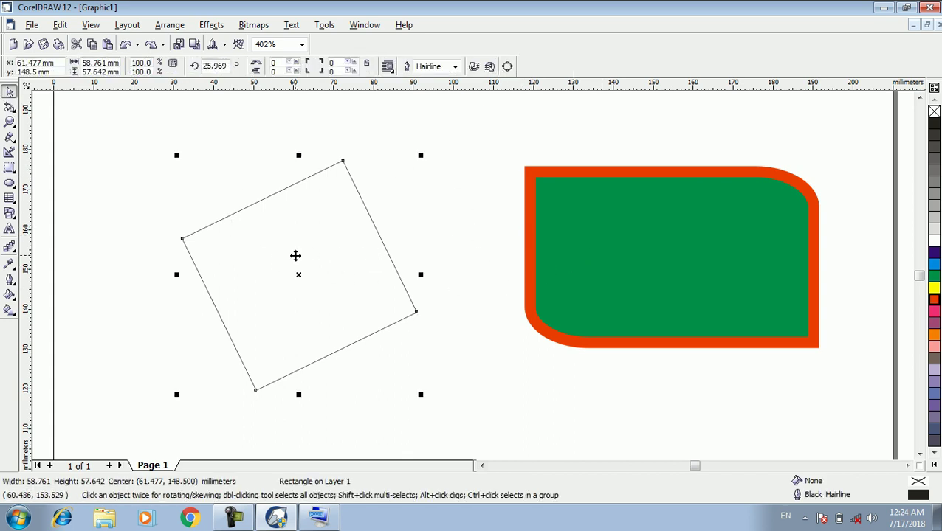
click(10, 108)
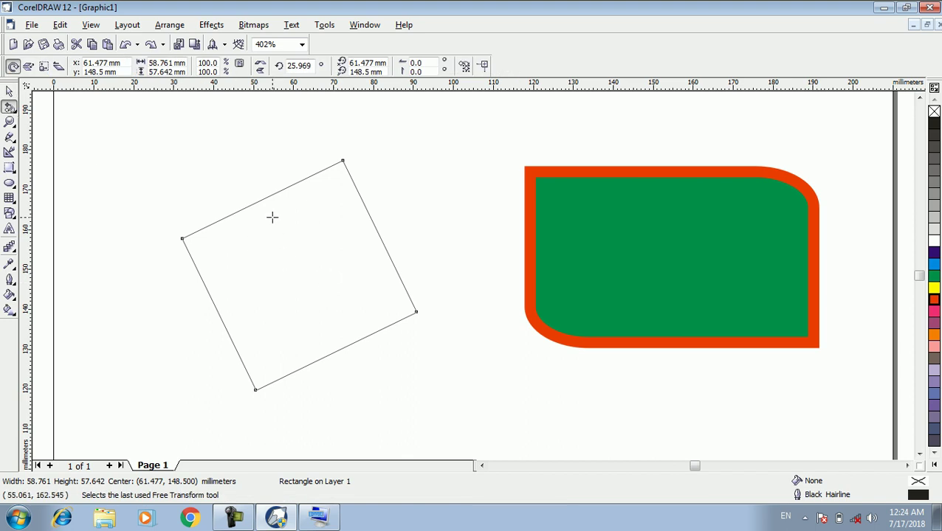
drag(263, 202, 305, 305)
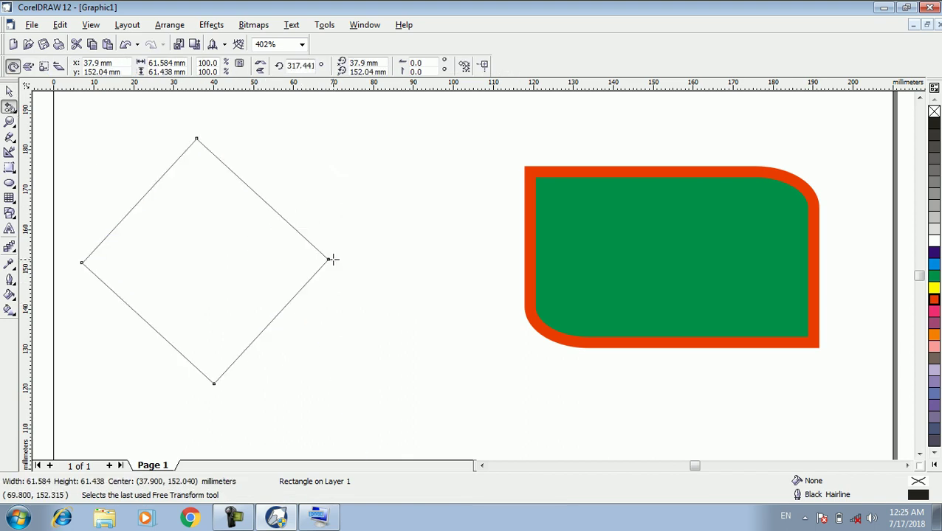
drag(330, 259, 192, 255)
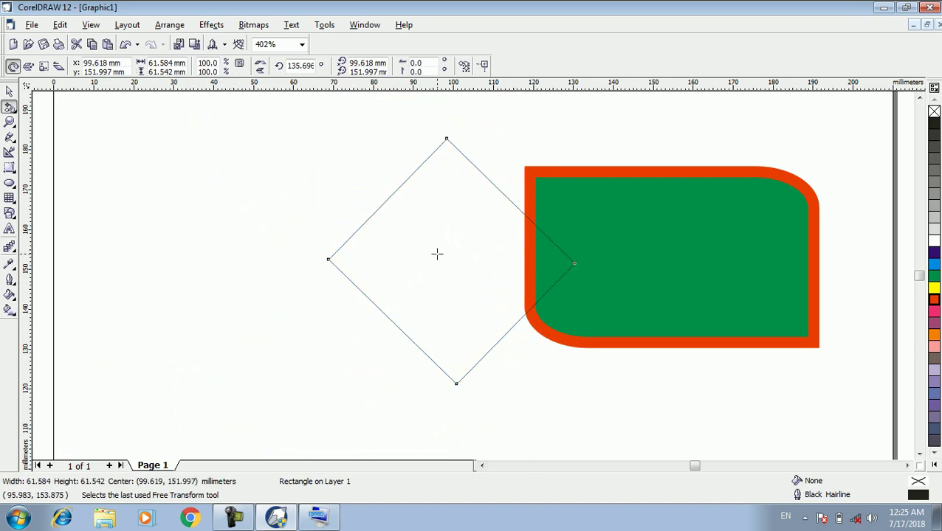
drag(437, 254, 241, 269)
drag(284, 334, 342, 374)
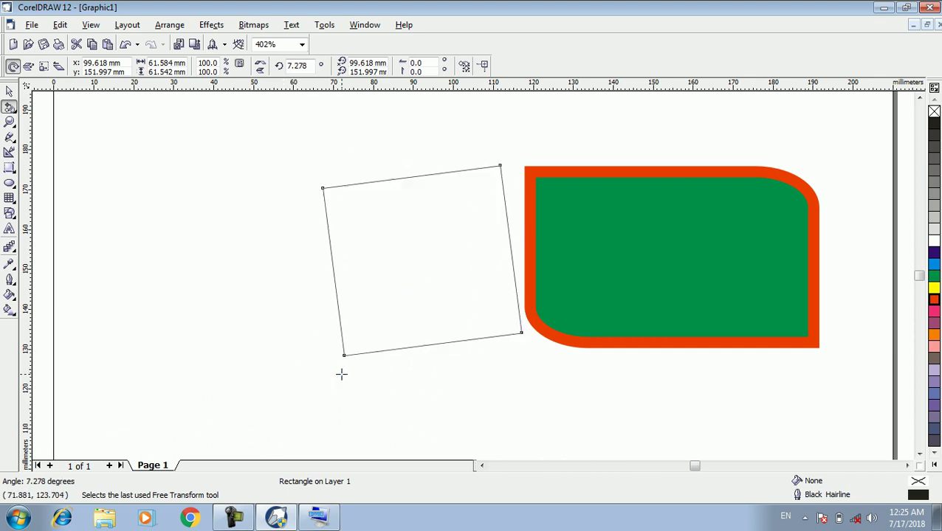
drag(364, 233, 184, 386)
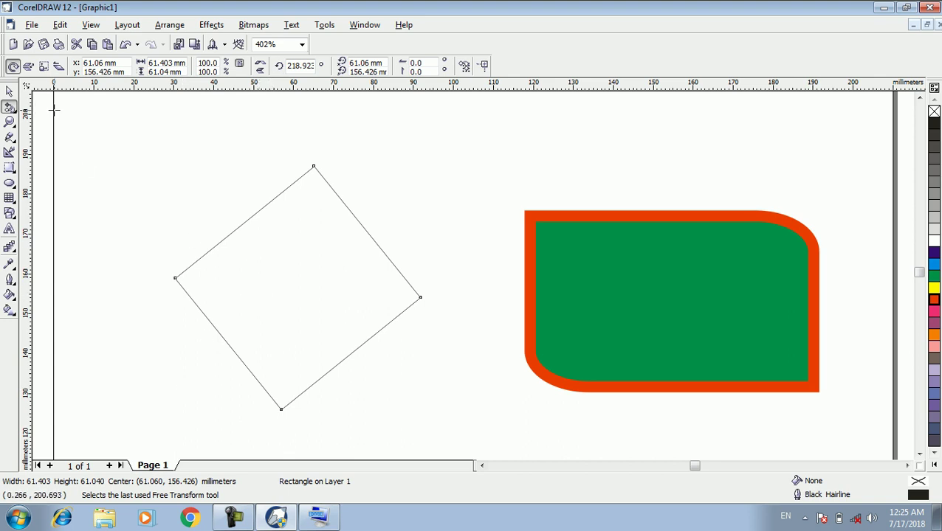
Step: Apply the Roughen Brush to the tilted rectangle and accept its conversion to an editable curve
click(9, 107)
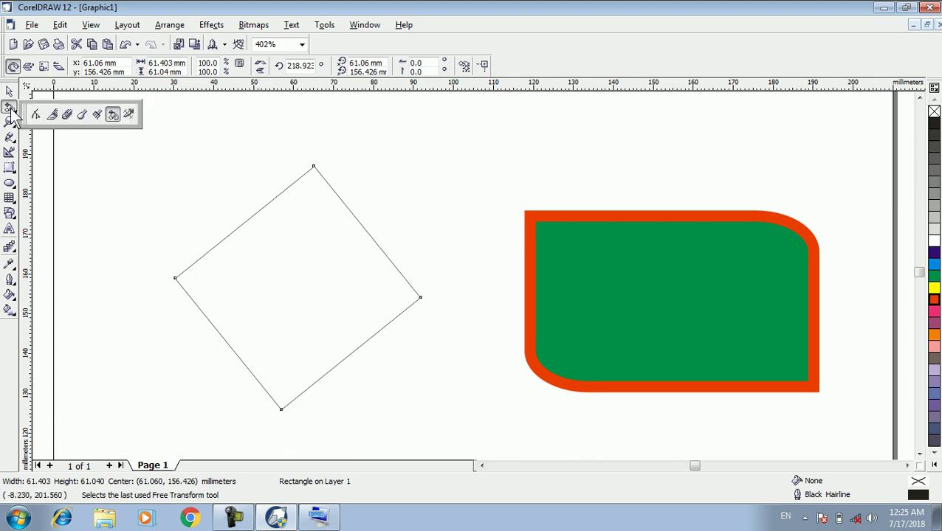
click(98, 117)
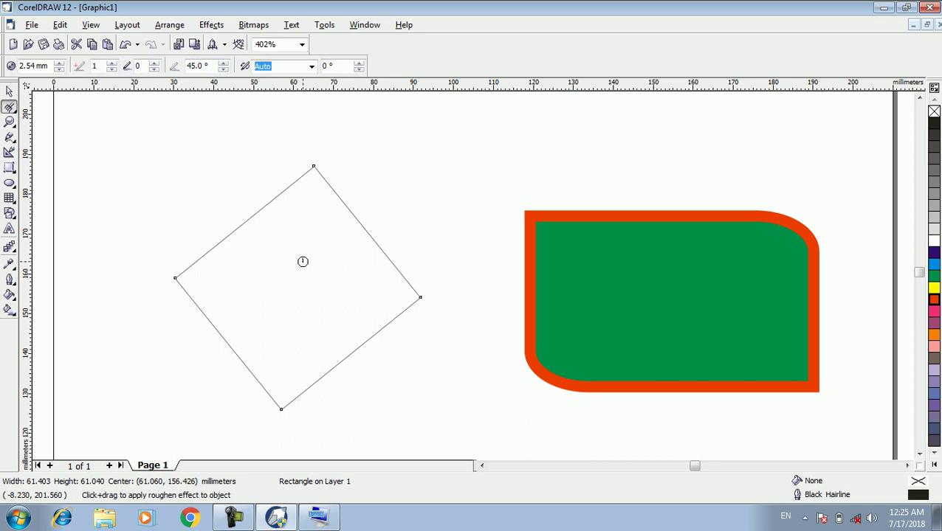
click(243, 205)
click(417, 289)
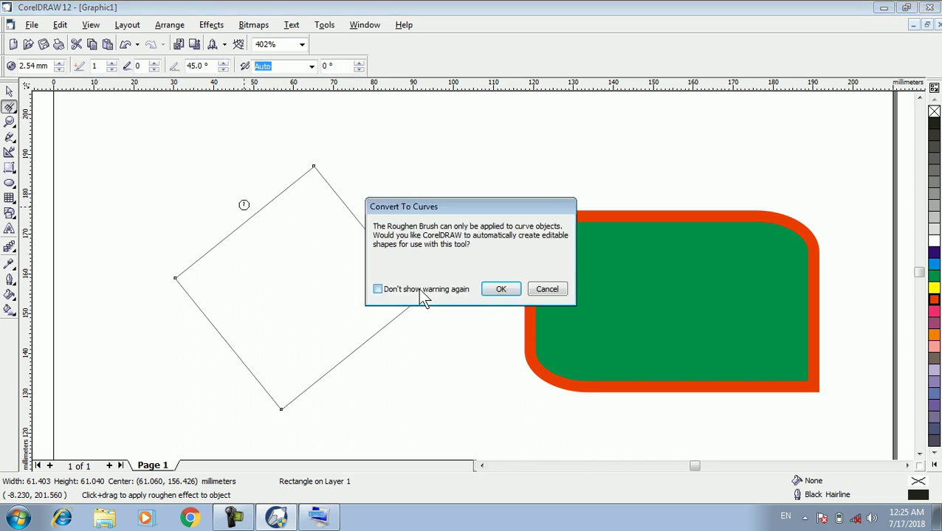
click(501, 288)
Step: Roughen the top corner and the upper-right, lower-right and lower-left edges of the tilted shape with the 2.54 mm nib
drag(317, 165, 315, 229)
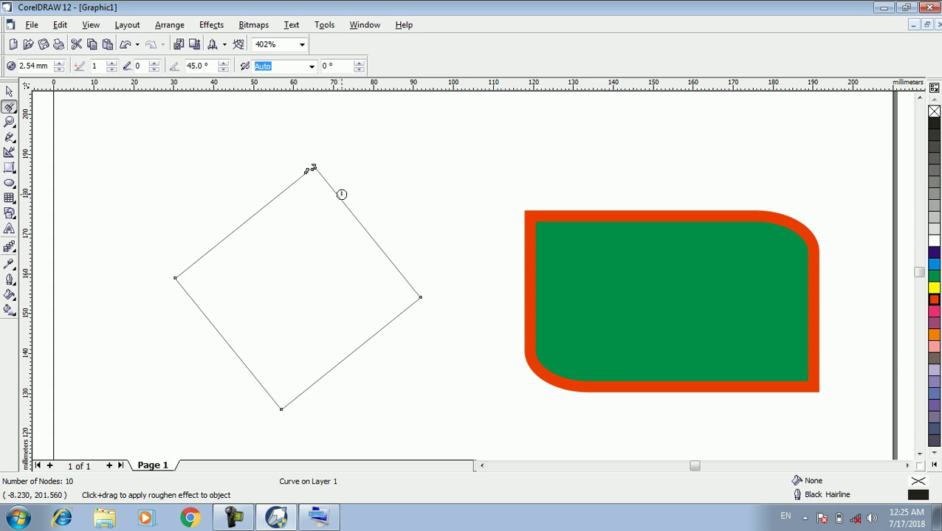
drag(341, 194, 371, 237)
drag(404, 278, 423, 298)
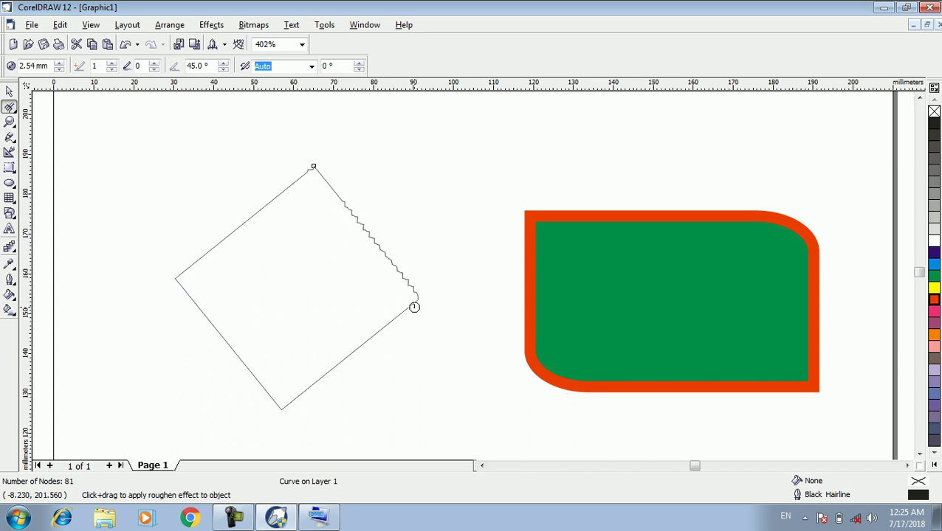
drag(369, 345, 348, 368)
mouse_move(292, 406)
mouse_down()
mouse_move(279, 410)
mouse_move(373, 332)
mouse_up()
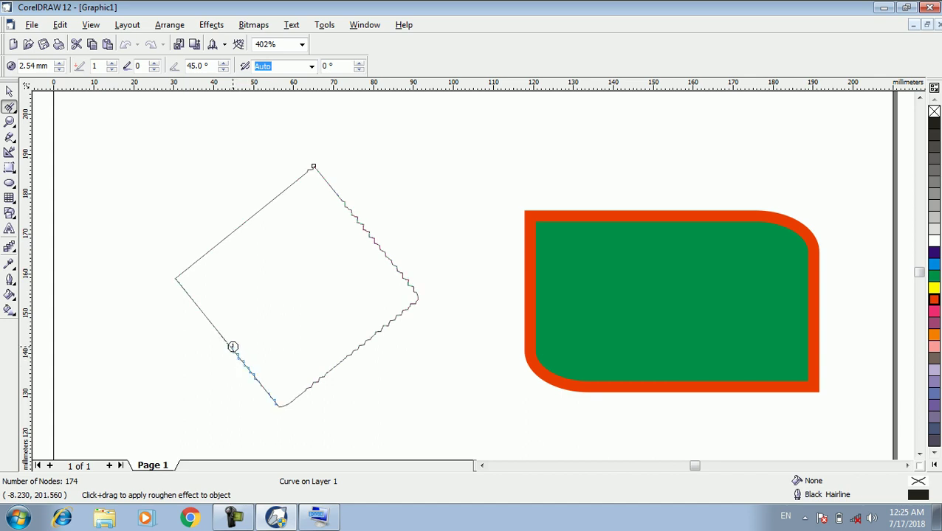
mouse_move(192, 295)
mouse_down()
mouse_move(172, 275)
mouse_move(180, 284)
mouse_up()
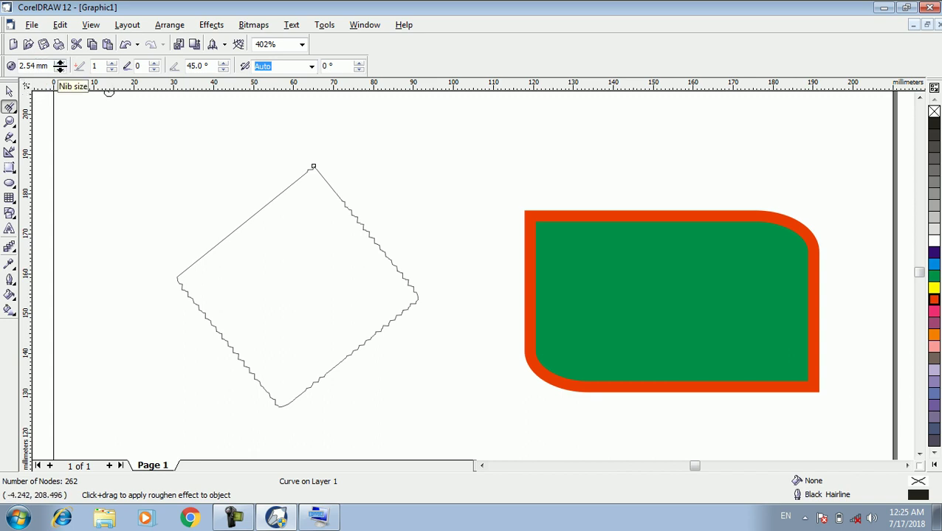
Step: Set the Roughen Brush nib size to 5 mm and roughen the tilted shape's upper-left edge
click(60, 64)
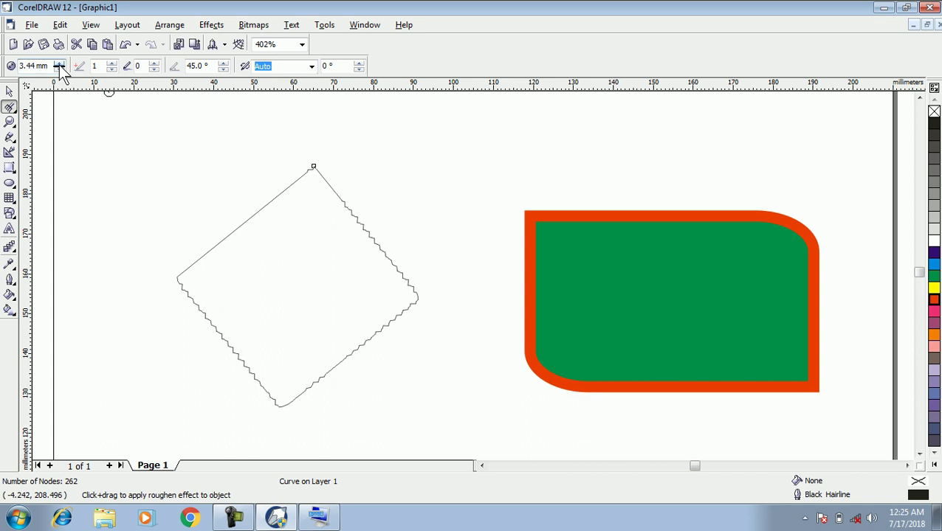
drag(49, 66, 19, 65)
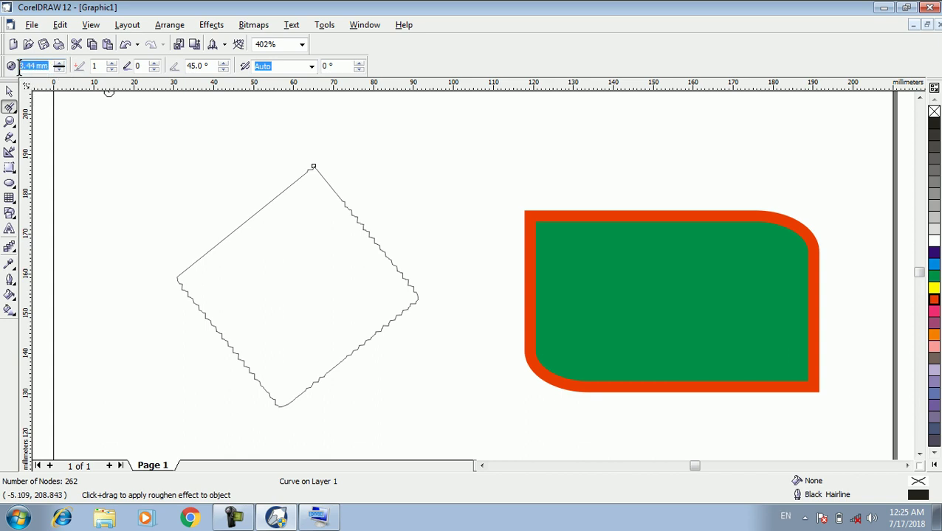
text(5)
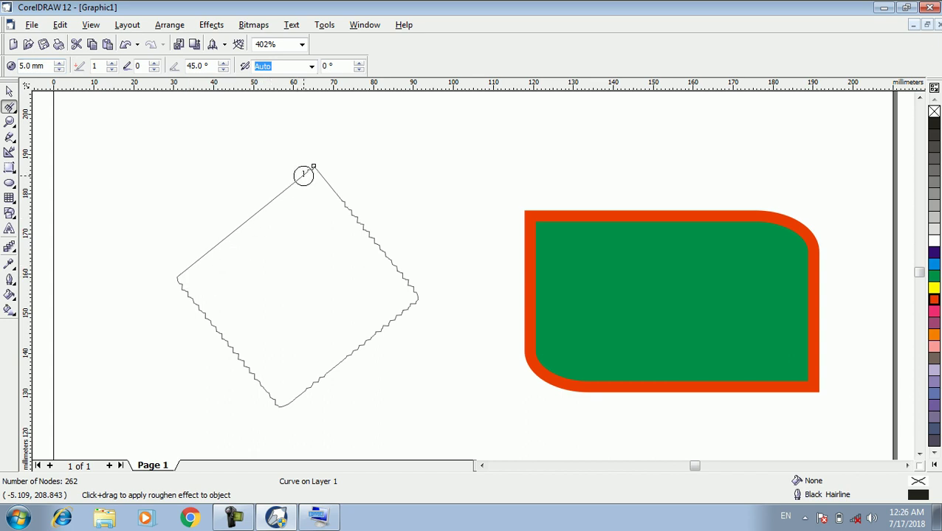
drag(300, 174, 173, 281)
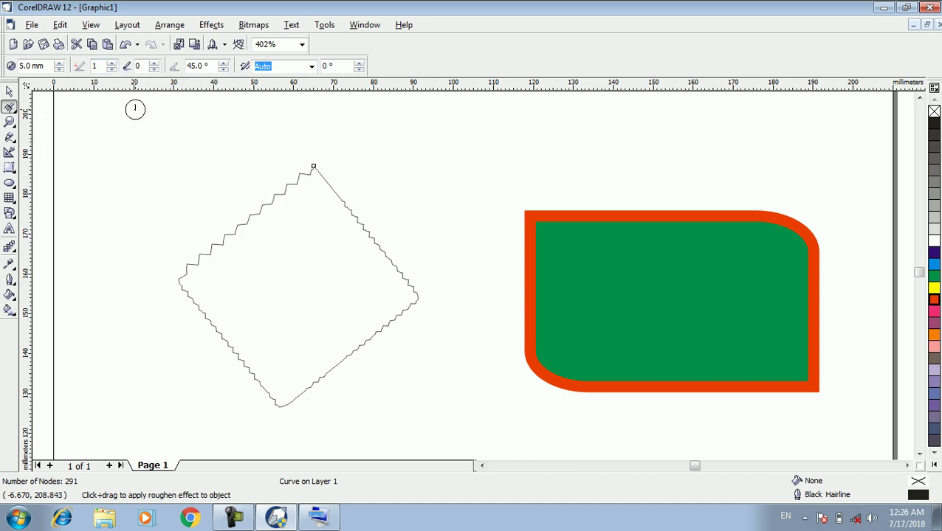
Step: Set the spike frequency to 4, try it on the tilted shape's lower-left and upper-left edges, and undo the roughening
click(111, 63)
click(112, 63)
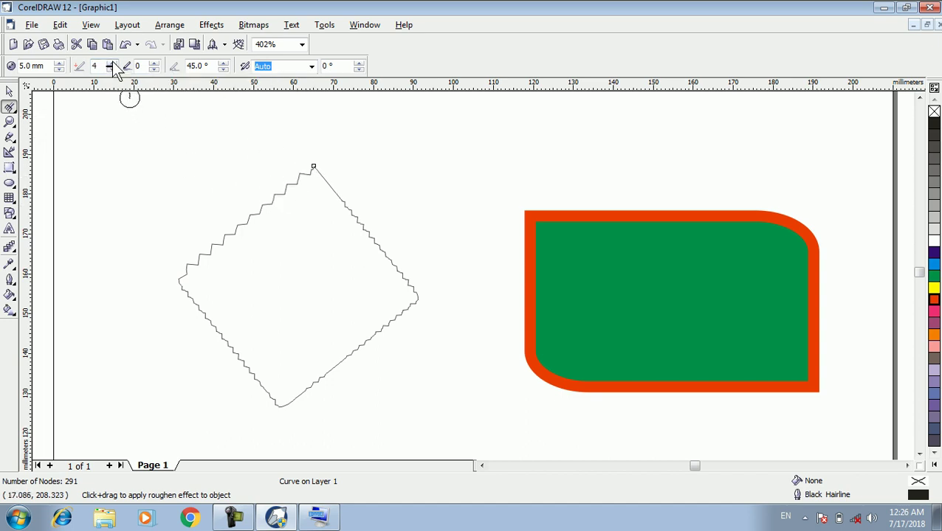
drag(182, 291, 283, 409)
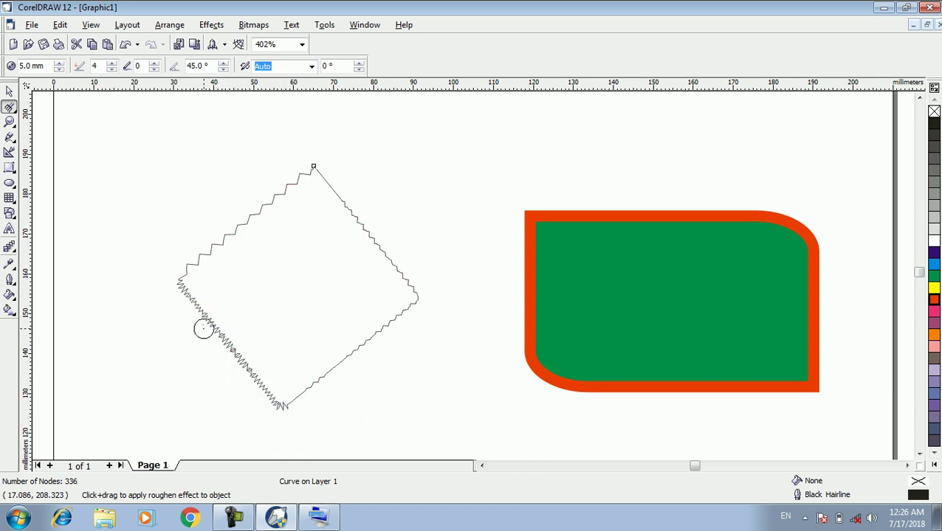
key(ctrl+z)
key(ctrl+z)
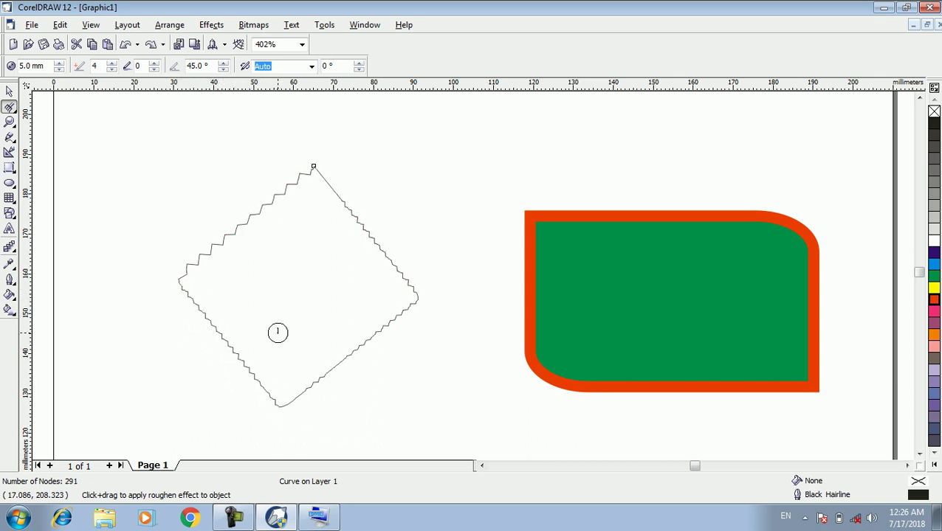
mouse_move(176, 274)
mouse_down()
mouse_move(227, 249)
mouse_move(263, 201)
mouse_move(313, 170)
mouse_up()
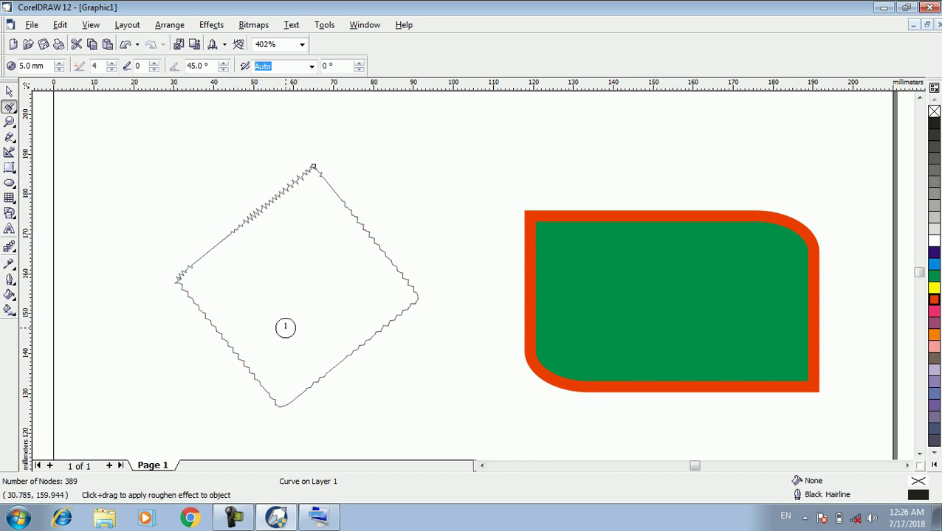
key(ctrl+z)
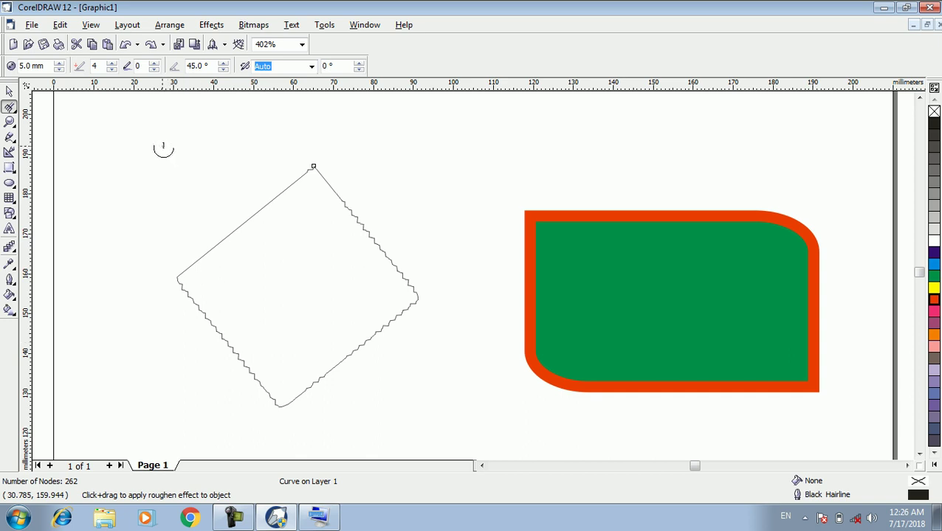
Step: Set the Roughen Brush dryout to 8, roughen the tilted shape's upper-left edge, and undo the stroke
click(155, 63)
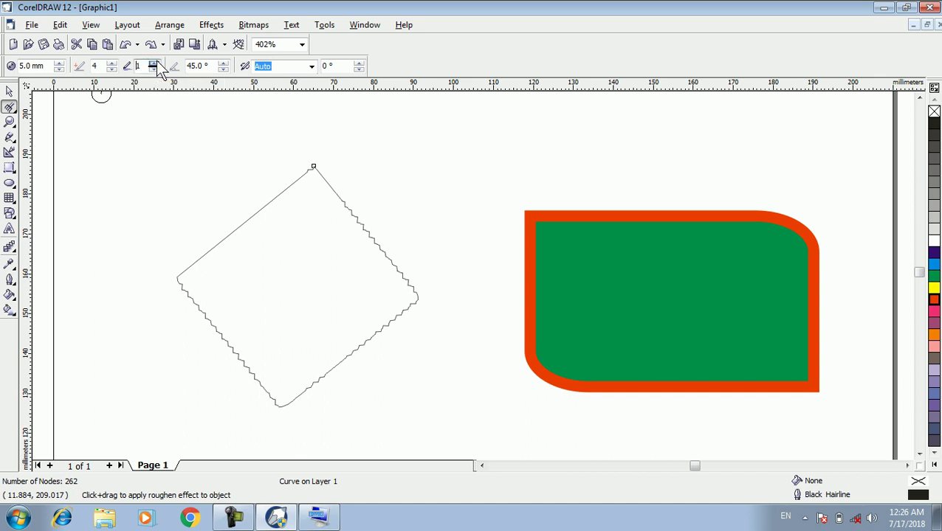
click(156, 62)
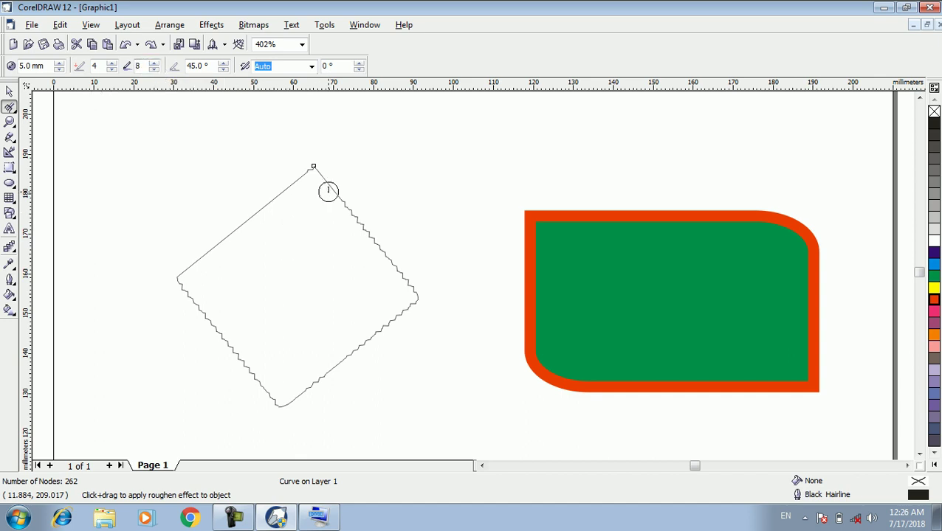
mouse_move(370, 242)
mouse_down()
mouse_move(414, 298)
mouse_move(372, 362)
mouse_move(373, 347)
mouse_up()
drag(183, 269, 310, 166)
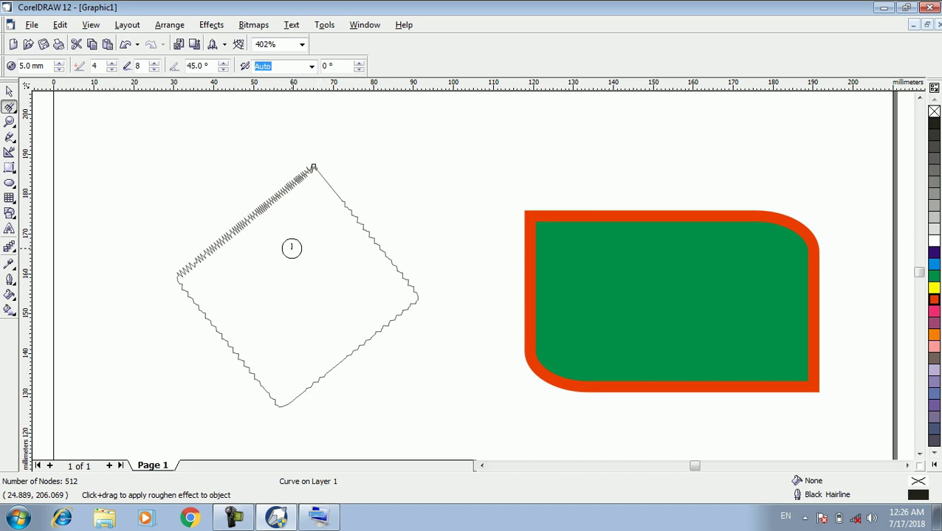
key(ctrl+z)
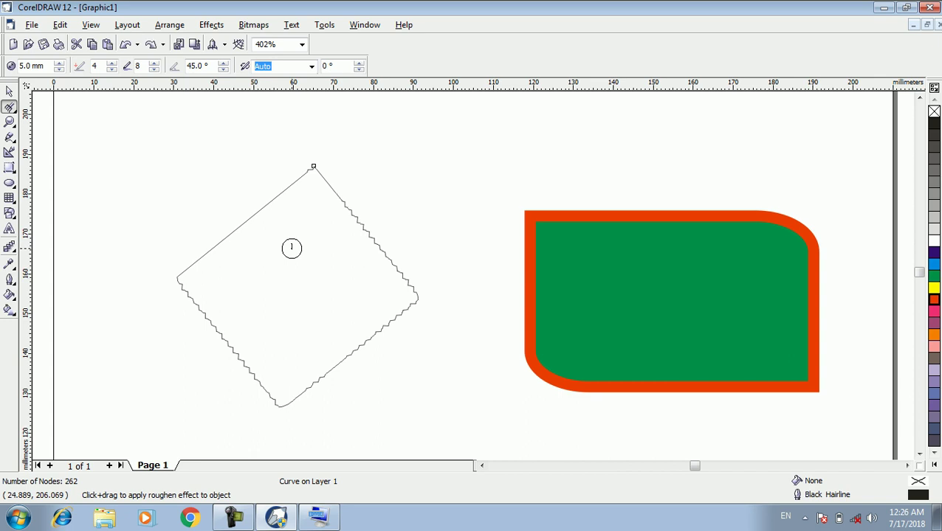
Step: Set the Roughen Brush tilt to 65°
click(223, 62)
click(223, 63)
click(222, 63)
drag(211, 65, 172, 74)
text(65)
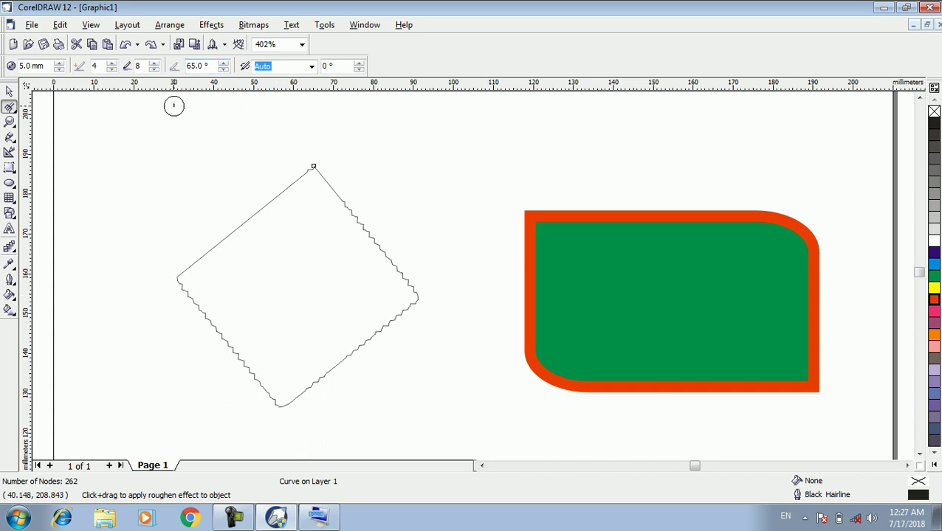
Step: Set the Roughen Brush dryout to 0 and roughen the tilted shape's upper-left edge
click(153, 70)
click(153, 70)
drag(231, 235, 302, 171)
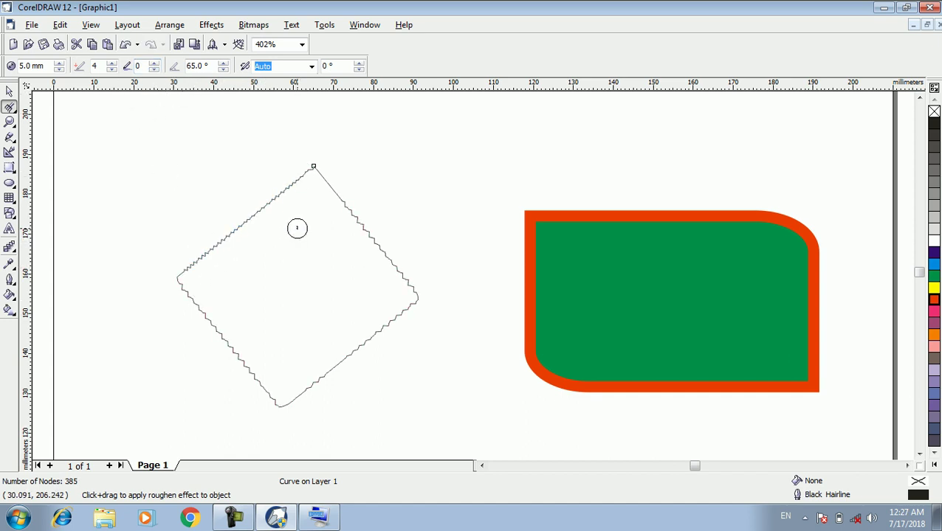
Step: Undo the upper-left roughening, redo it with spike frequency 10 and a 6 mm nib, and undo that stroke
click(112, 64)
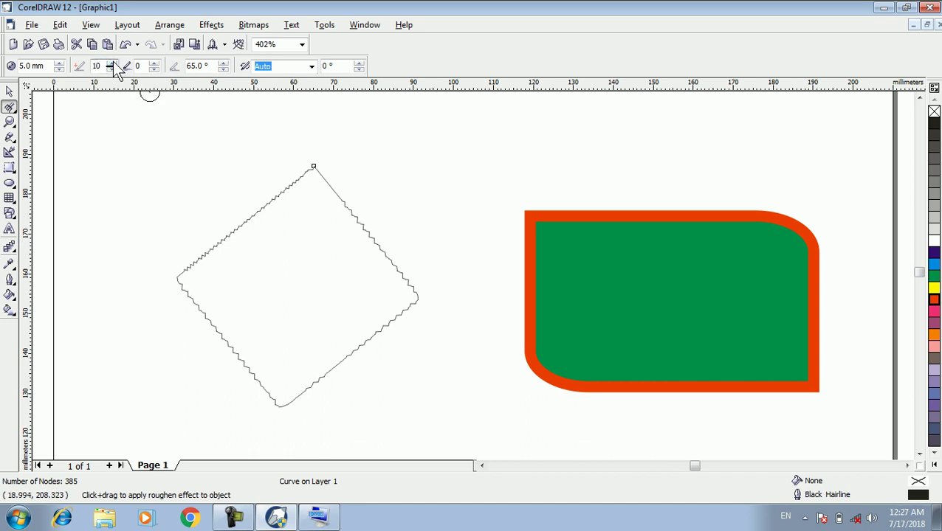
click(59, 67)
click(59, 64)
click(60, 64)
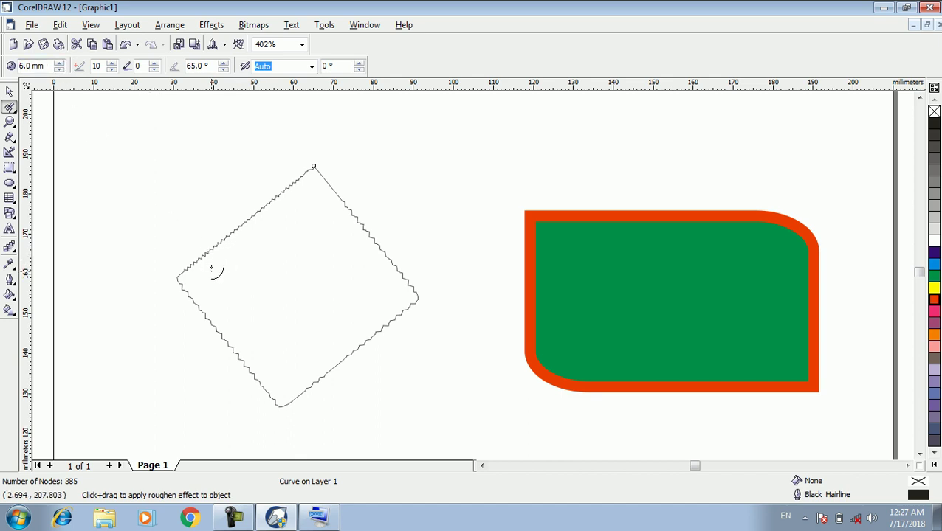
key(ctrl+z)
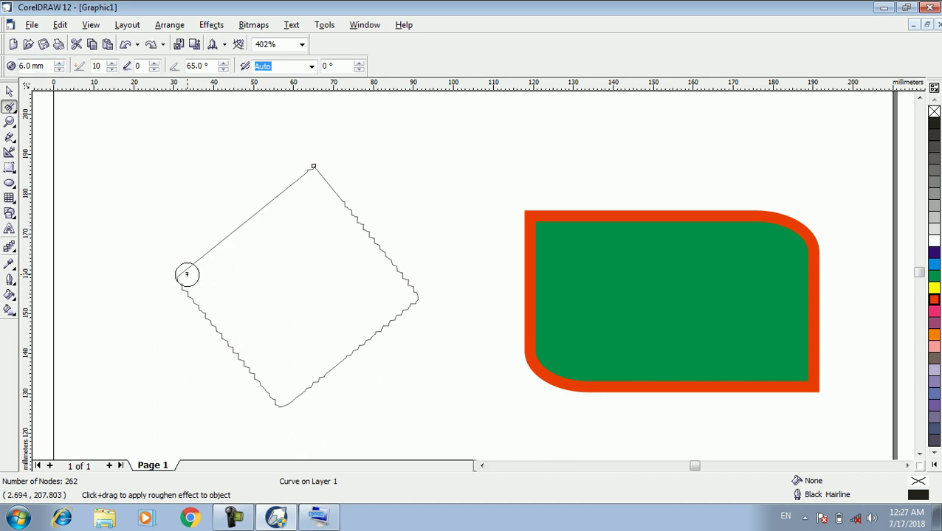
drag(257, 226, 312, 169)
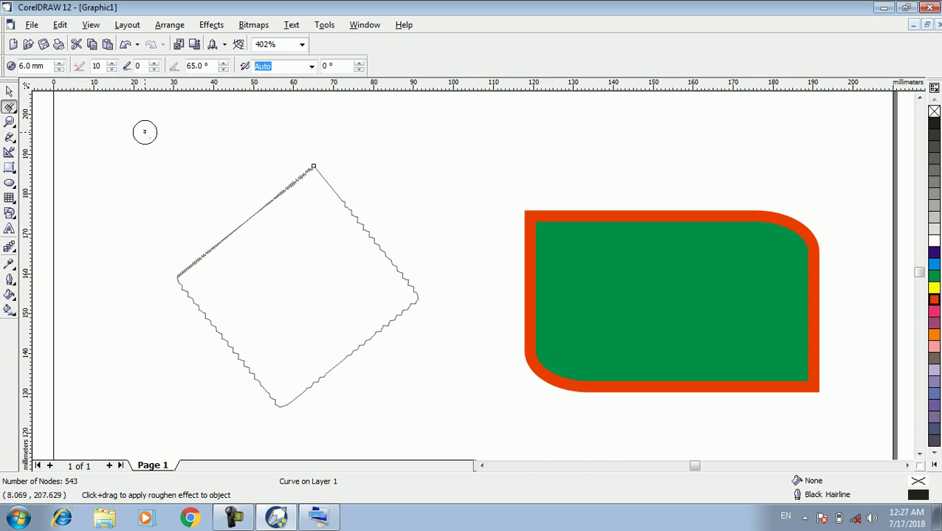
key(ctrl+z)
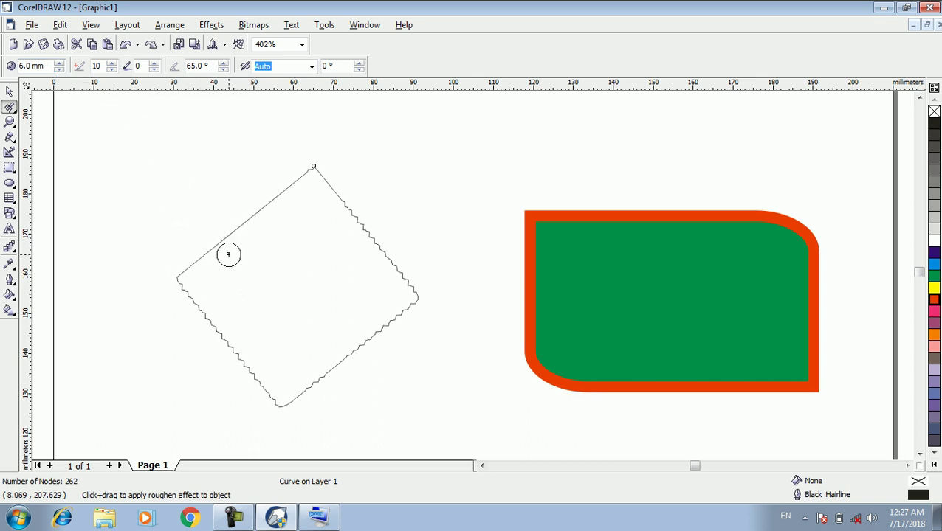
Step: Roughen the upper-left edge at spike frequency 5 and the upper-right edge with Fixed Direction spikes, and undo both strokes
click(112, 69)
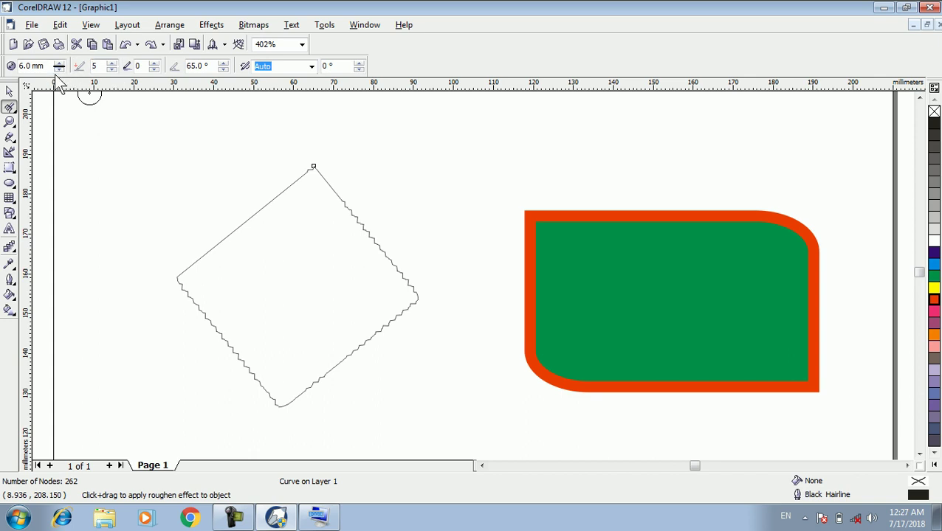
drag(184, 276, 307, 174)
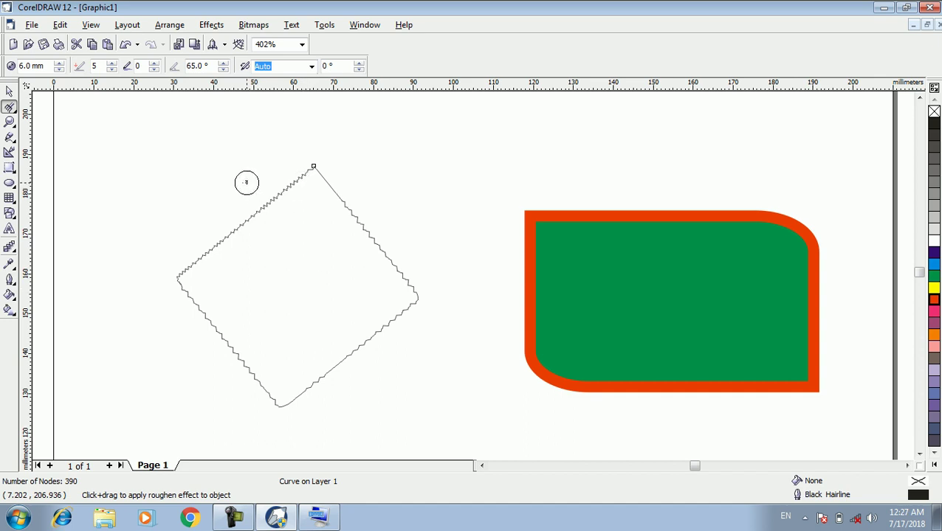
click(312, 67)
click(298, 88)
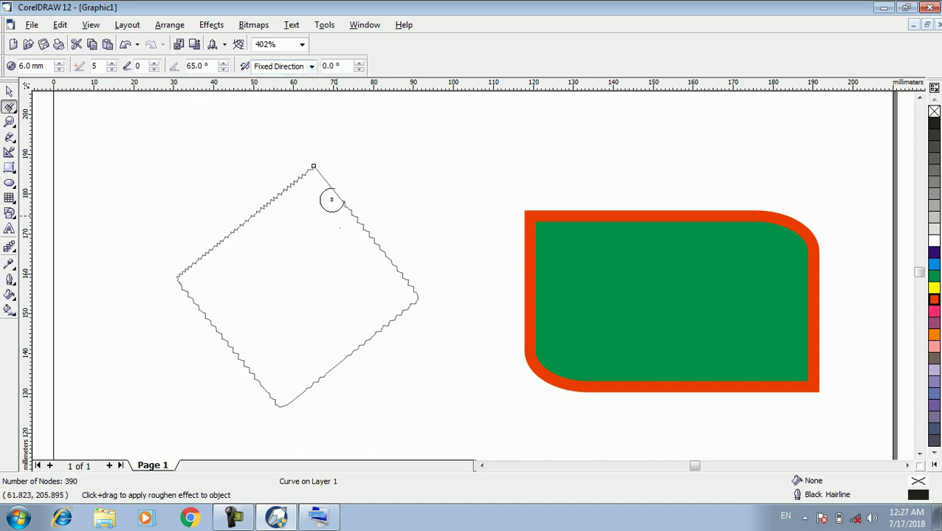
mouse_move(324, 179)
mouse_down()
mouse_move(362, 217)
mouse_move(408, 303)
mouse_up()
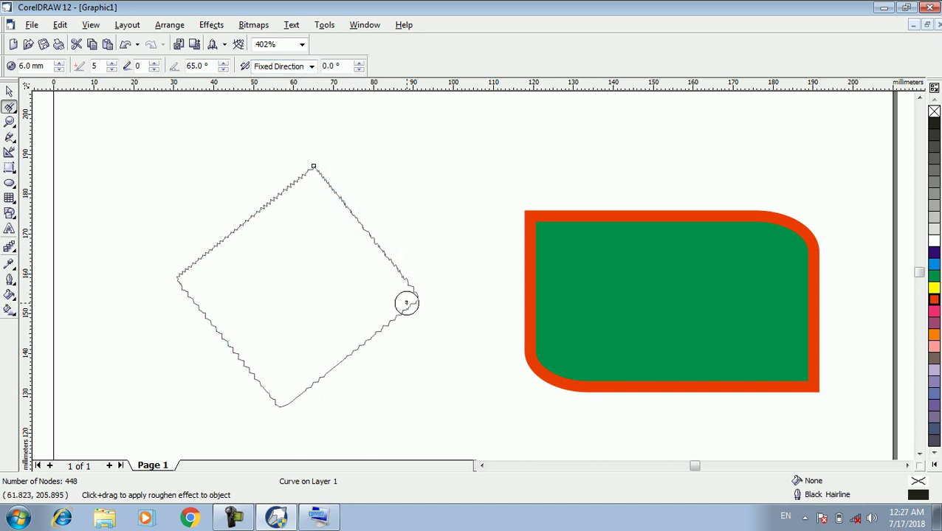
key(ctrl+z)
key(ctrl+z)
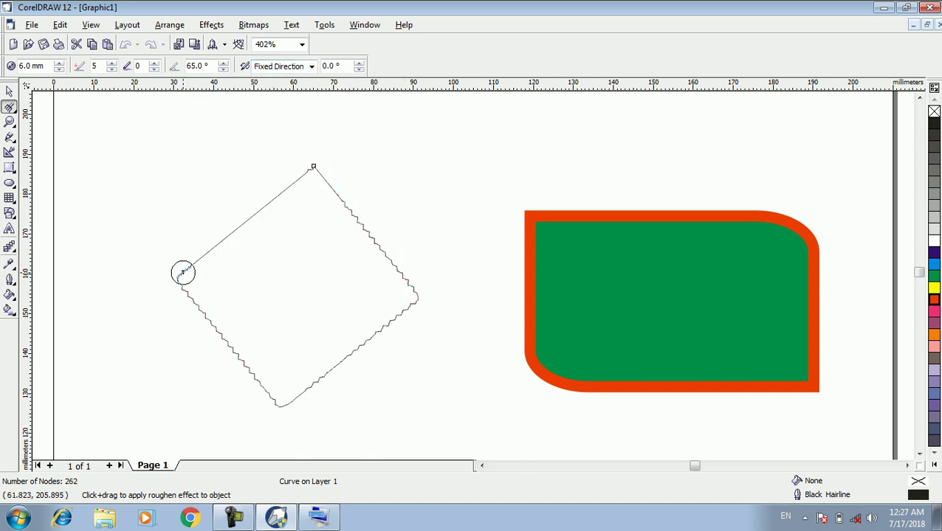
Step: Roughen the upper-left edge with Fixed Direction spikes, undo the stroke, and roughen it again from the top corner downward
mouse_move(183, 271)
mouse_down()
mouse_move(269, 199)
mouse_move(283, 209)
mouse_up()
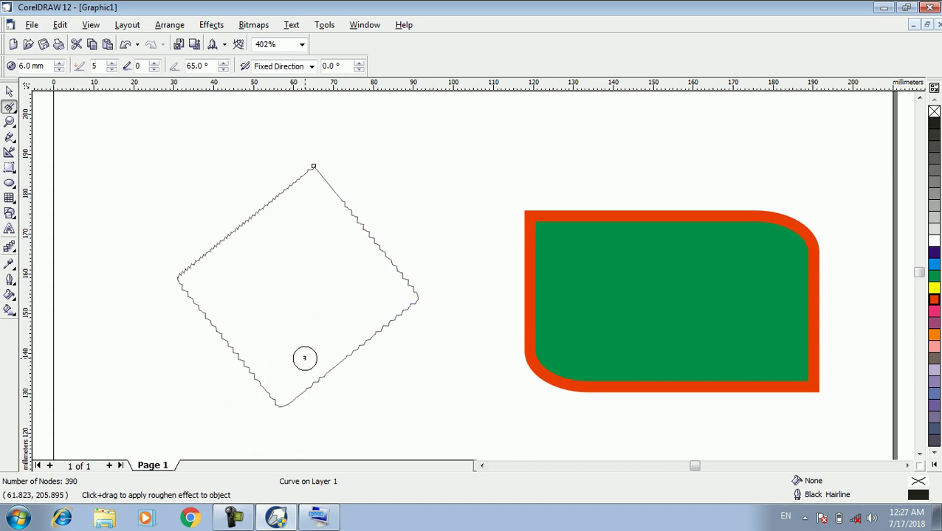
key(ctrl+z)
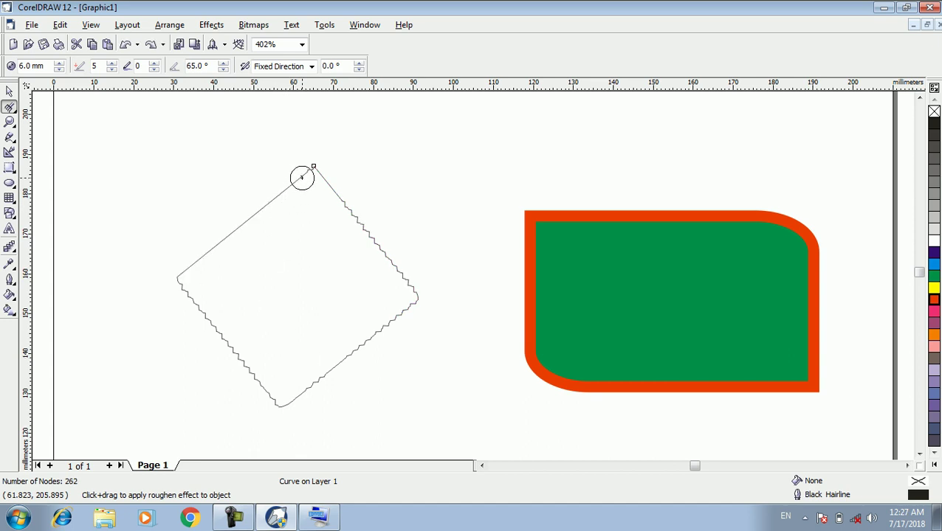
drag(301, 177, 177, 276)
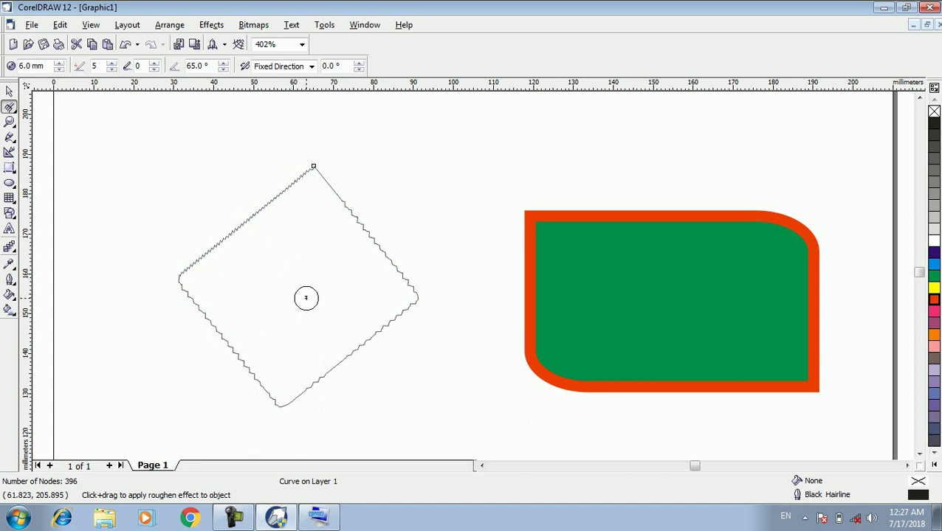
Step: Undo the last roughening, and roughen the upper-left edge again with Fixed Direction spikes at 25°
key(ctrl+z)
click(311, 67)
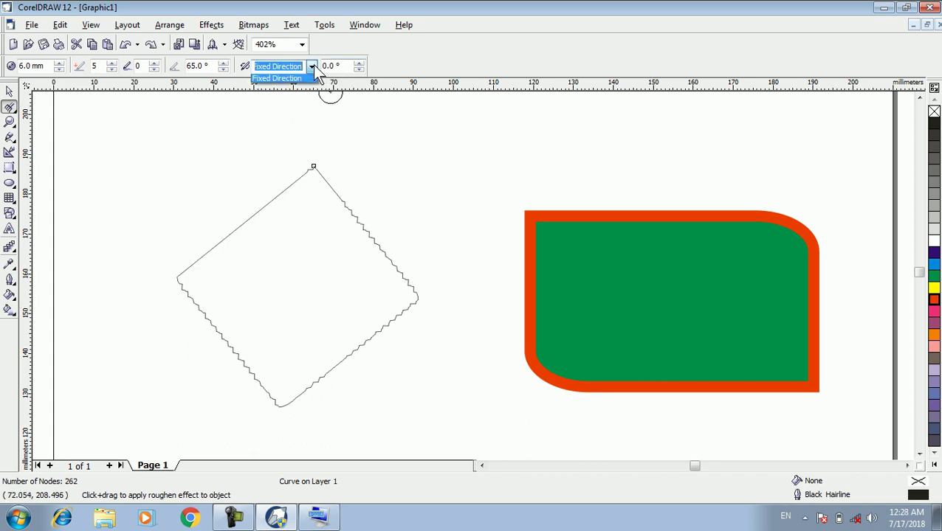
click(292, 77)
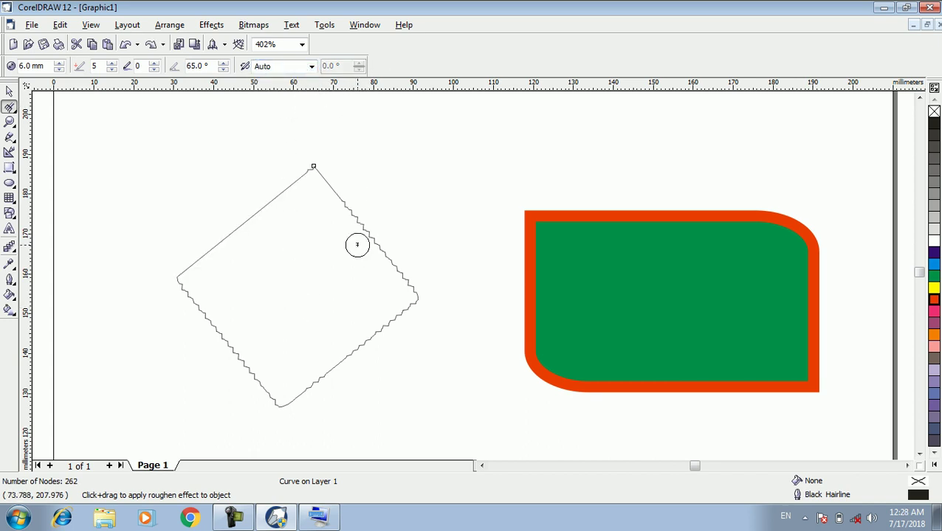
click(311, 66)
click(318, 89)
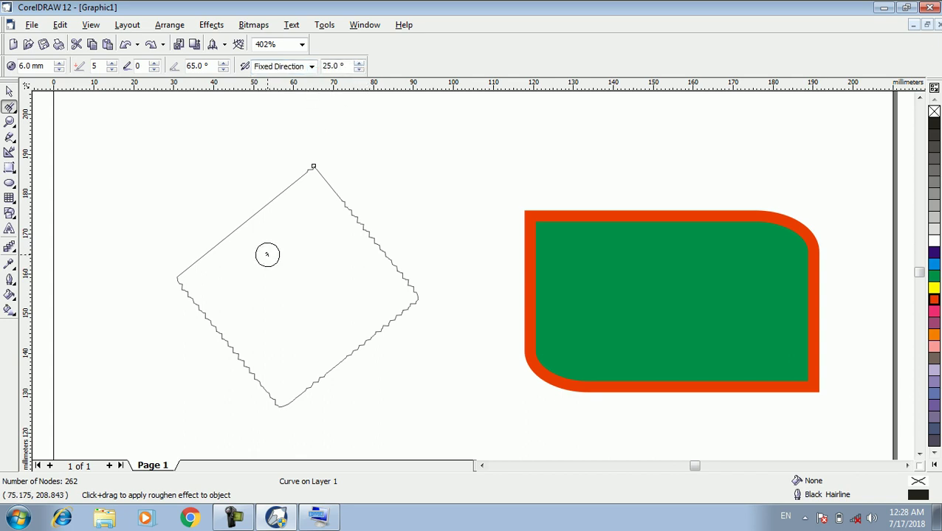
mouse_move(293, 179)
mouse_down()
mouse_move(206, 256)
mouse_move(167, 275)
mouse_up()
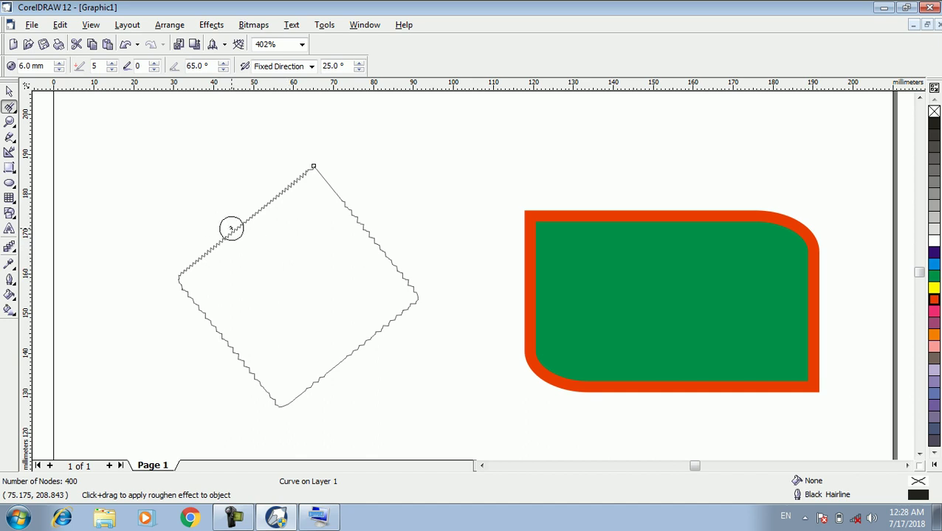
Step: Inspect the angled spikes along the upper-left edge up close, and undo that roughening
scroll(231, 229, up, 3)
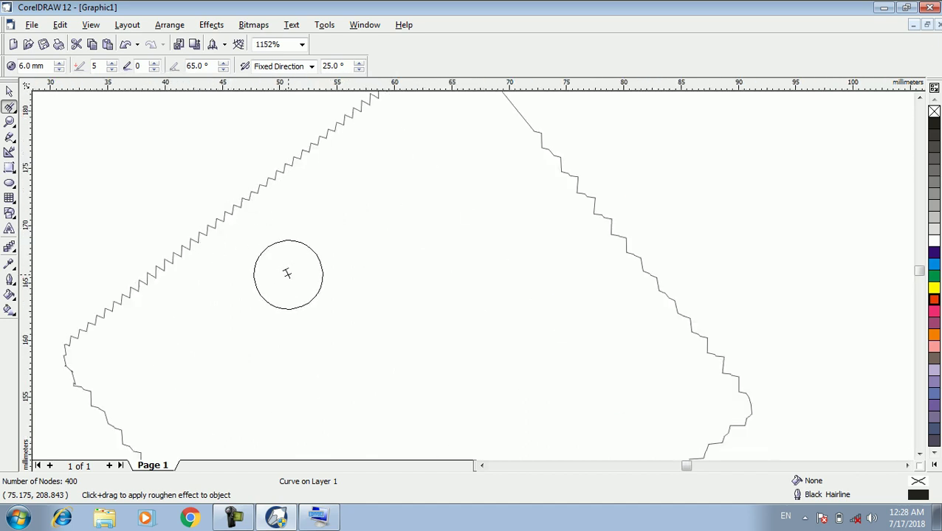
key(space)
key(space)
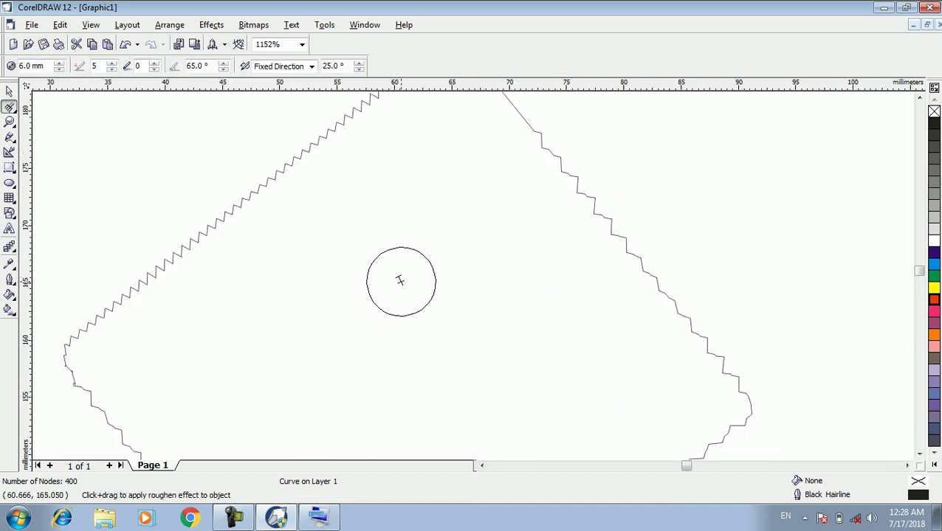
key(space)
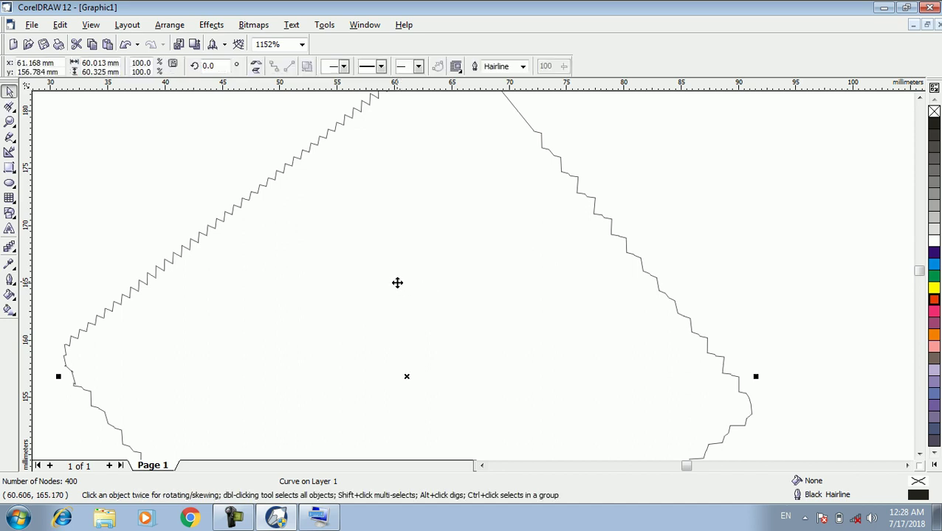
click(919, 97)
click(920, 98)
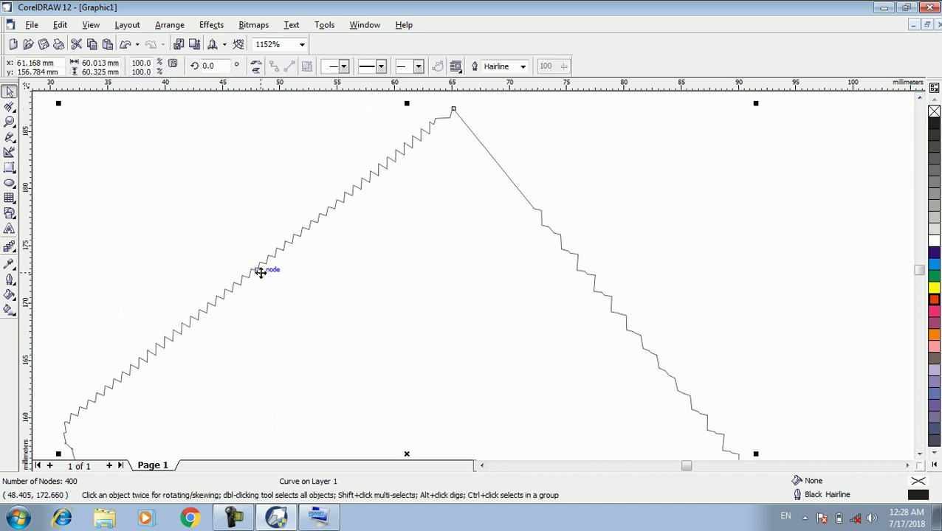
key(ctrl+z)
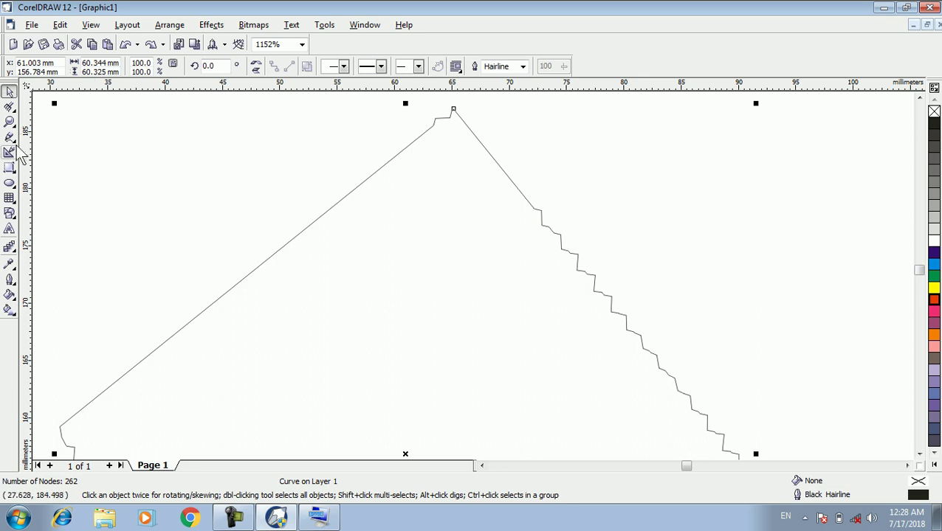
Step: Smudge several long indentations inward from the shape's upper-left and upper-right edges with the 2.54 mm Smudge Brush
click(11, 107)
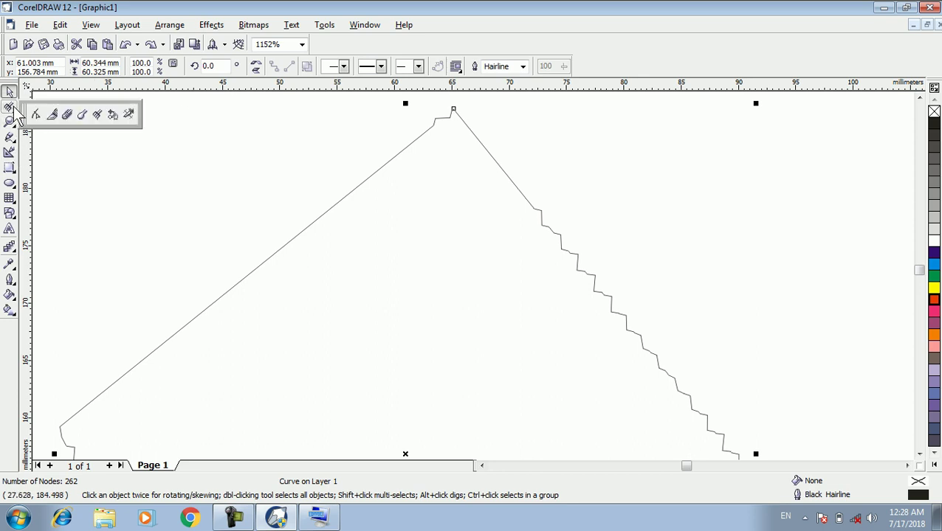
click(81, 115)
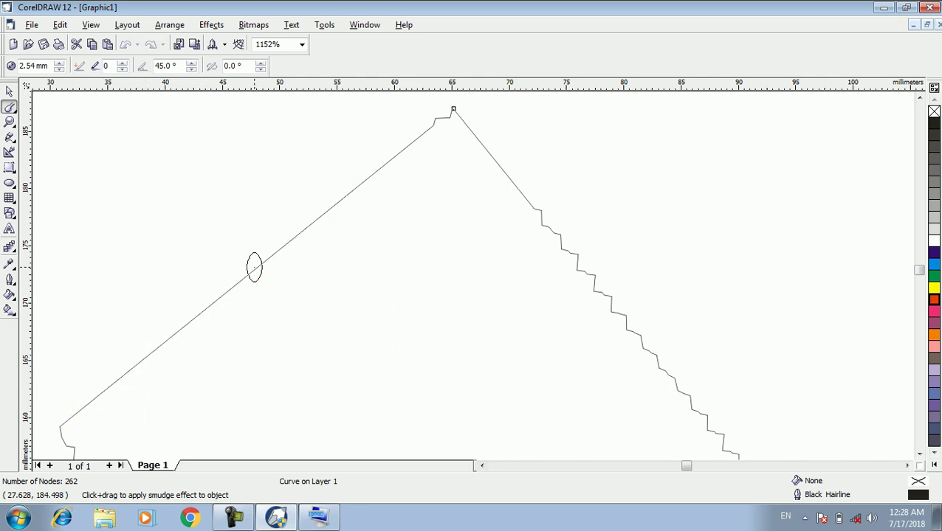
mouse_move(254, 268)
mouse_down()
mouse_move(311, 236)
mouse_move(370, 329)
mouse_up()
drag(359, 175, 408, 292)
drag(506, 164, 386, 225)
drag(559, 237, 439, 395)
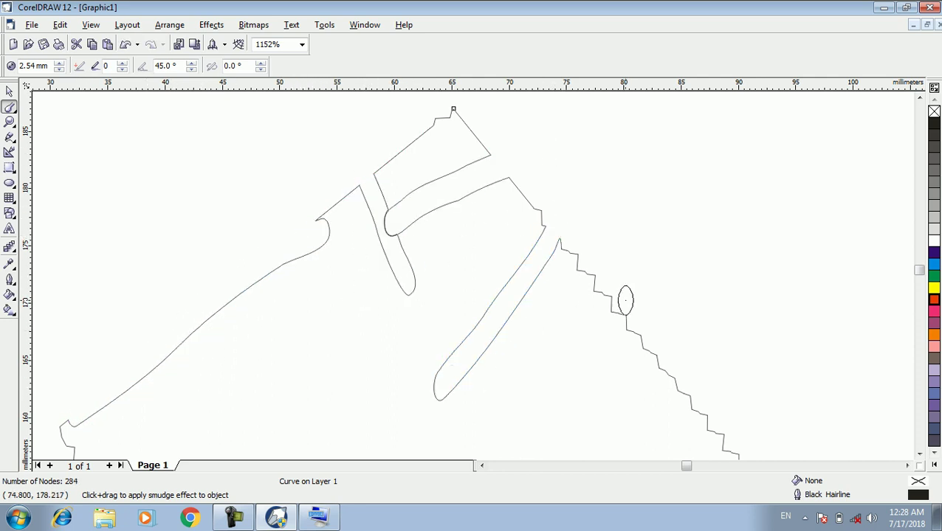
drag(624, 318, 496, 376)
drag(534, 205, 366, 309)
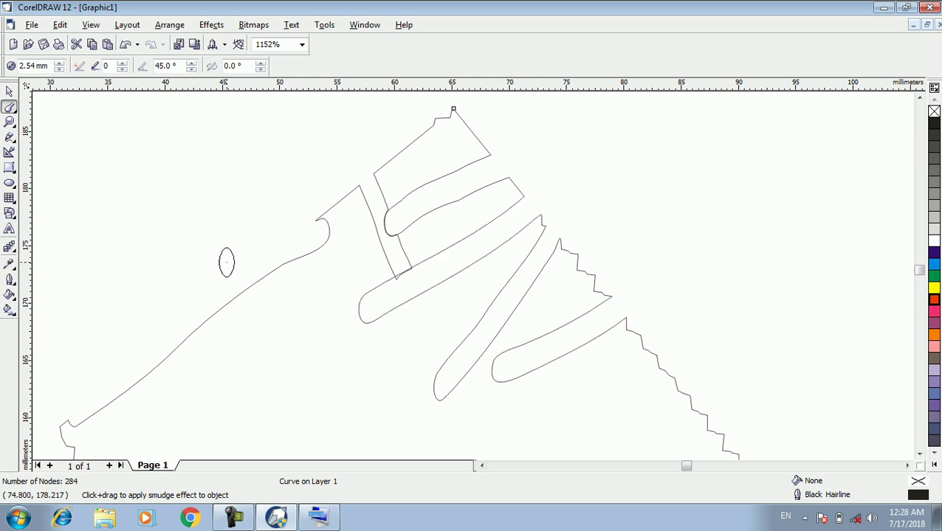
drag(240, 293, 285, 365)
drag(163, 336, 245, 393)
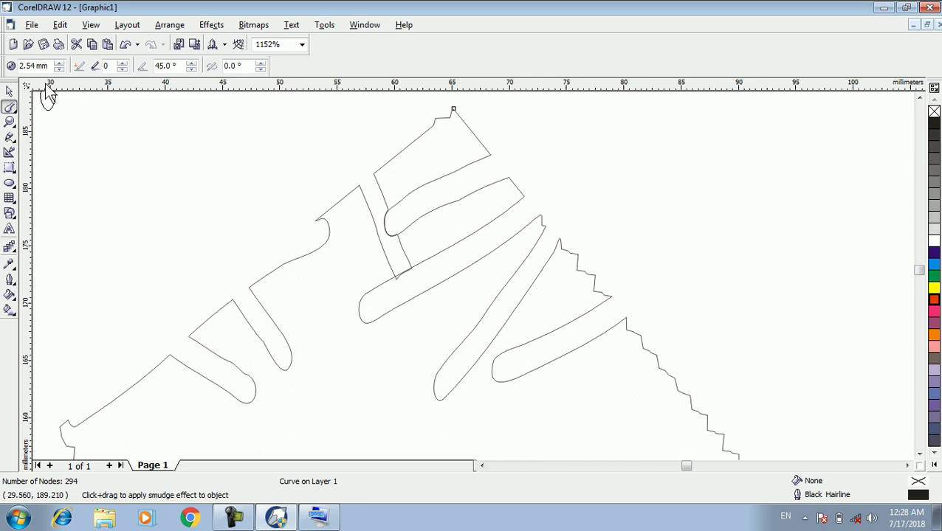
Step: Erase across the middle of the smudged area with the 6.35 mm Eraser, and remove the leftover top corner piece
click(9, 110)
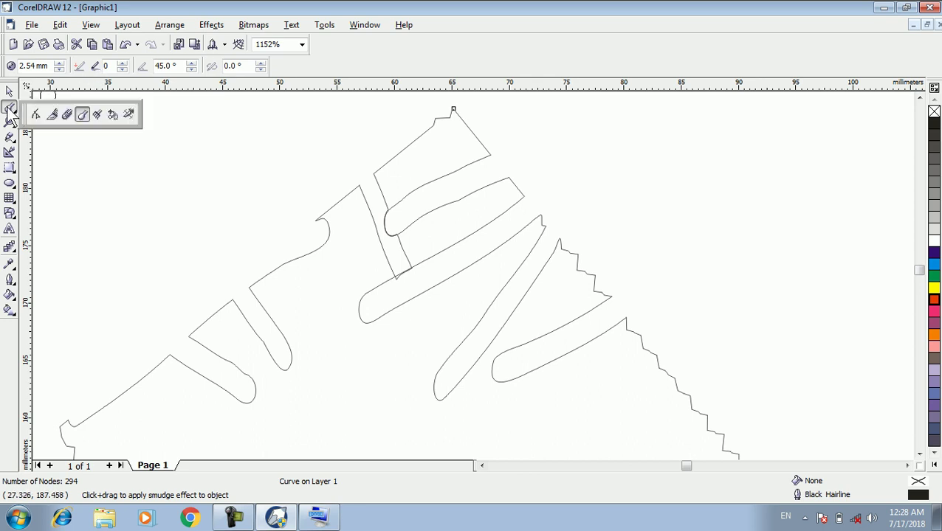
click(67, 118)
mouse_move(169, 284)
mouse_down()
mouse_move(348, 294)
mouse_move(626, 275)
mouse_up()
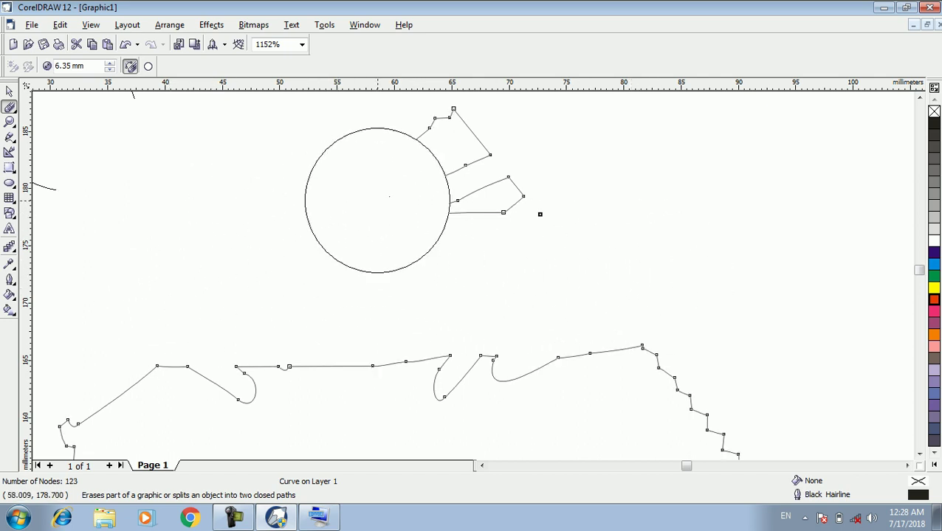
mouse_move(377, 200)
mouse_down()
mouse_move(483, 156)
mouse_move(635, 200)
mouse_up()
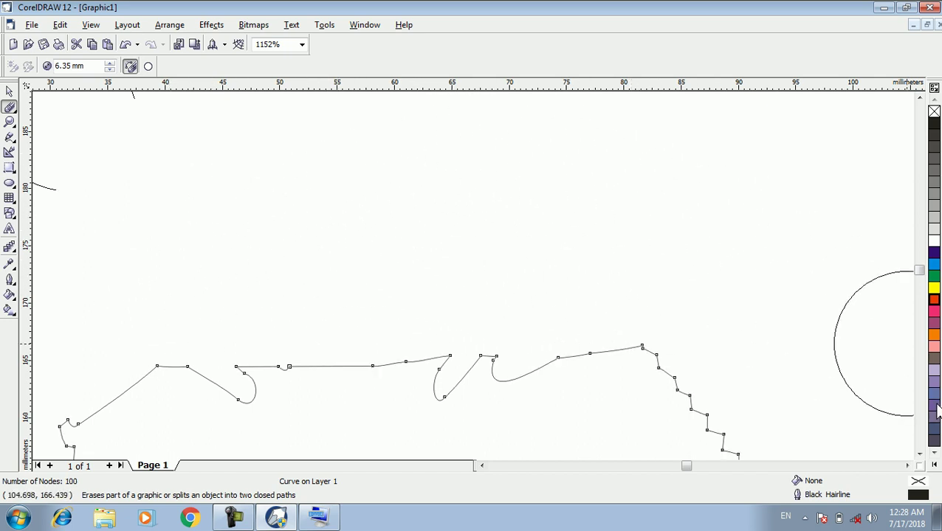
Step: Erase the shape's bottom corner with the 6.35 mm Eraser
click(918, 453)
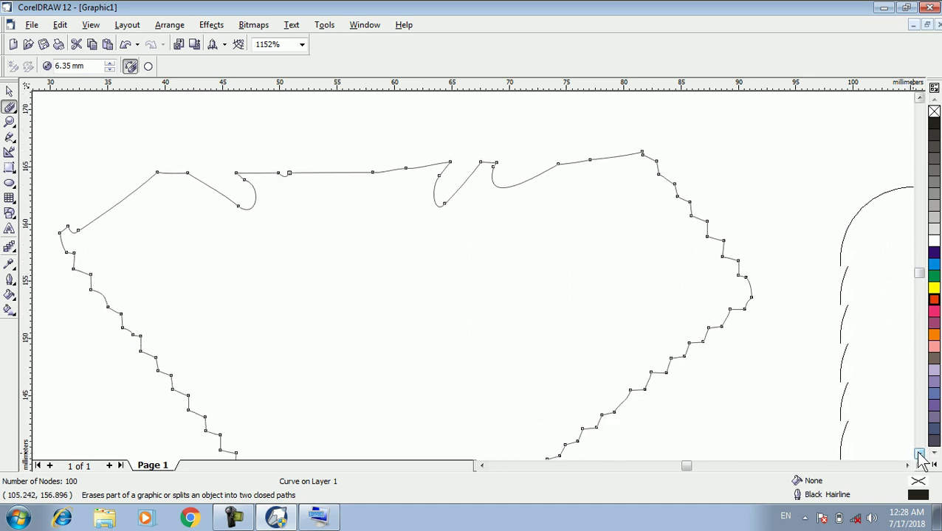
click(918, 453)
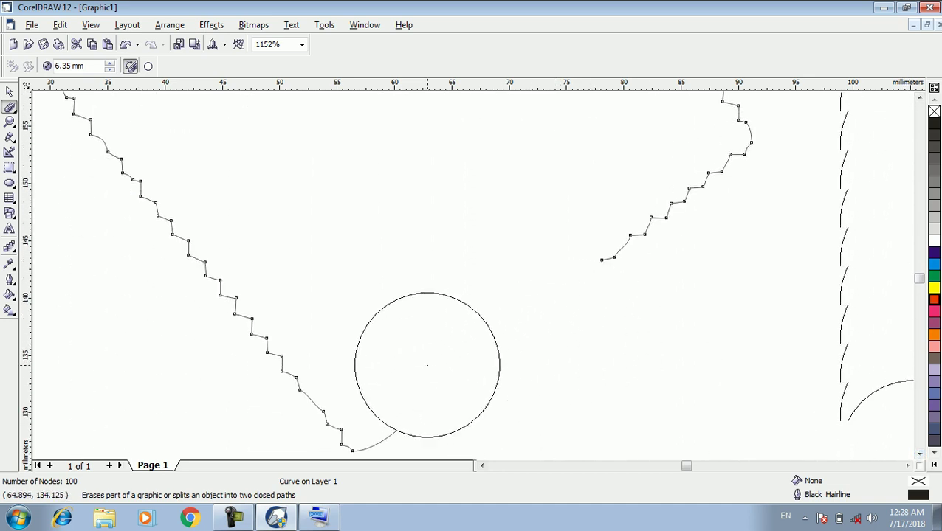
mouse_move(427, 365)
mouse_down()
mouse_move(216, 364)
mouse_move(347, 399)
mouse_up()
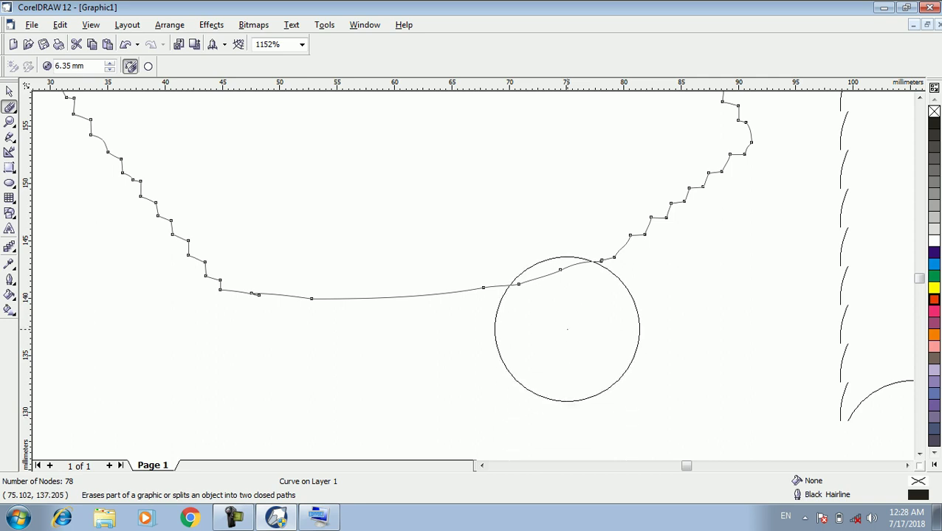
Step: Give the erased shape a magenta fill and yellow outline, and erase its jagged lower-left edge
click(919, 168)
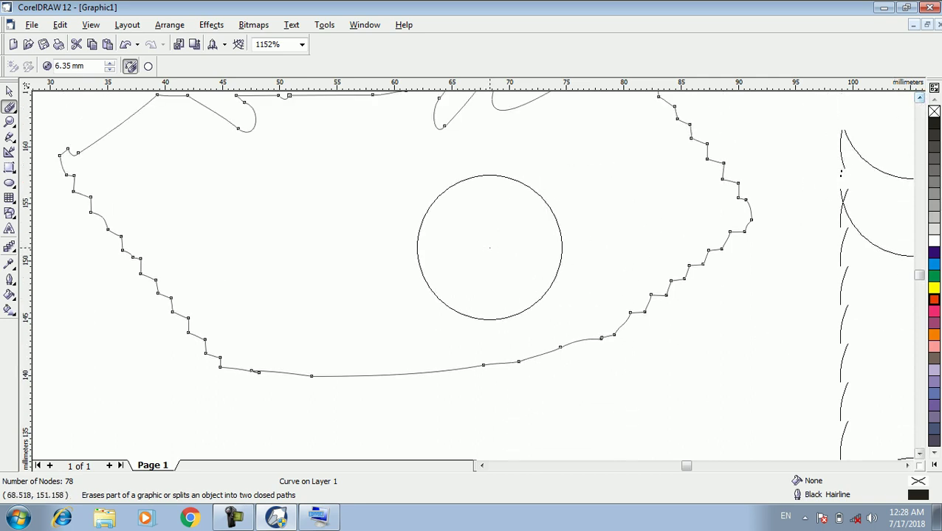
scroll(490, 247, down, 2)
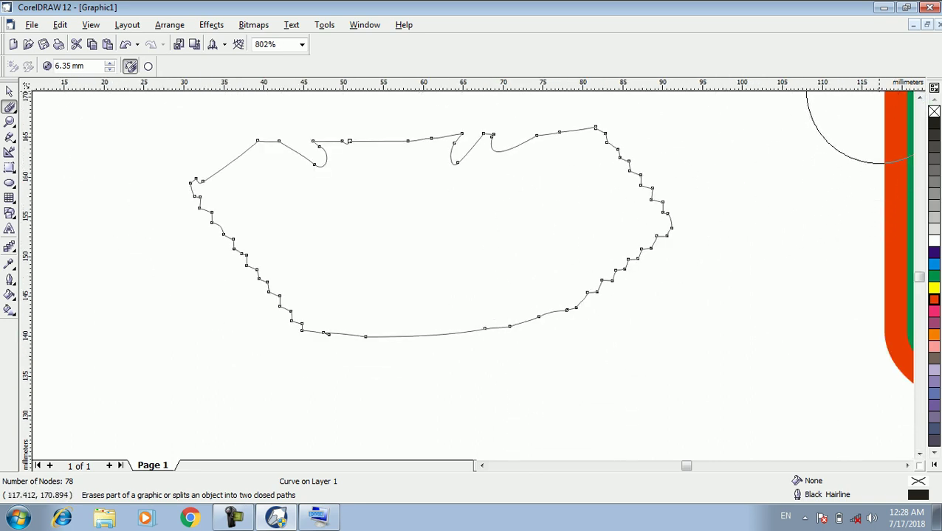
click(919, 98)
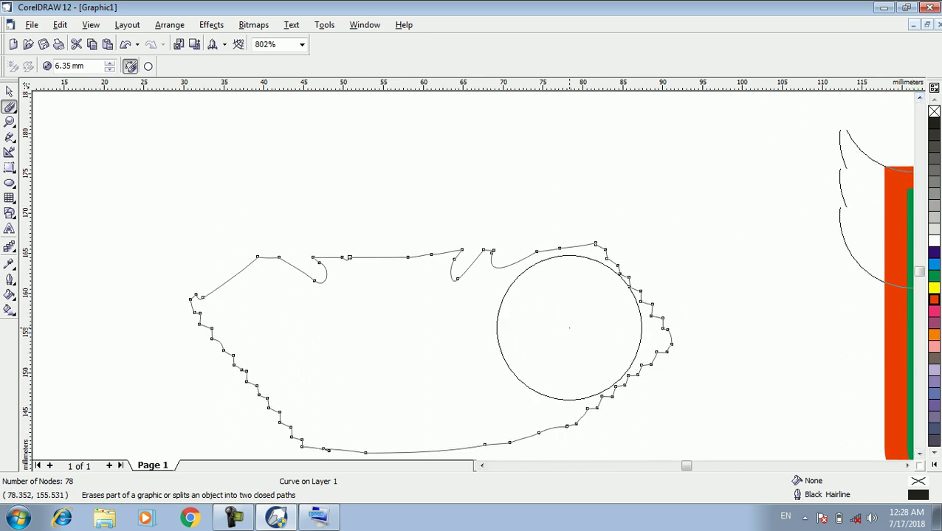
scroll(569, 328, down, 1)
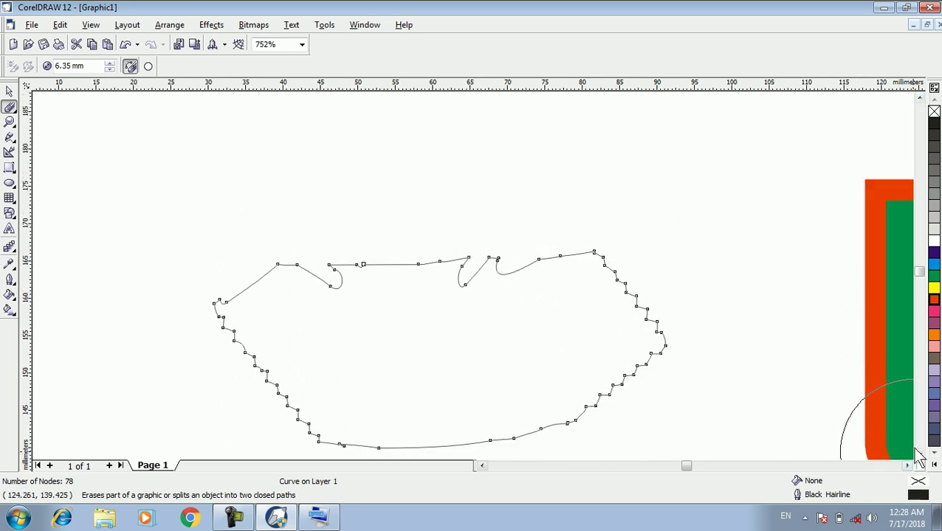
click(919, 454)
click(920, 454)
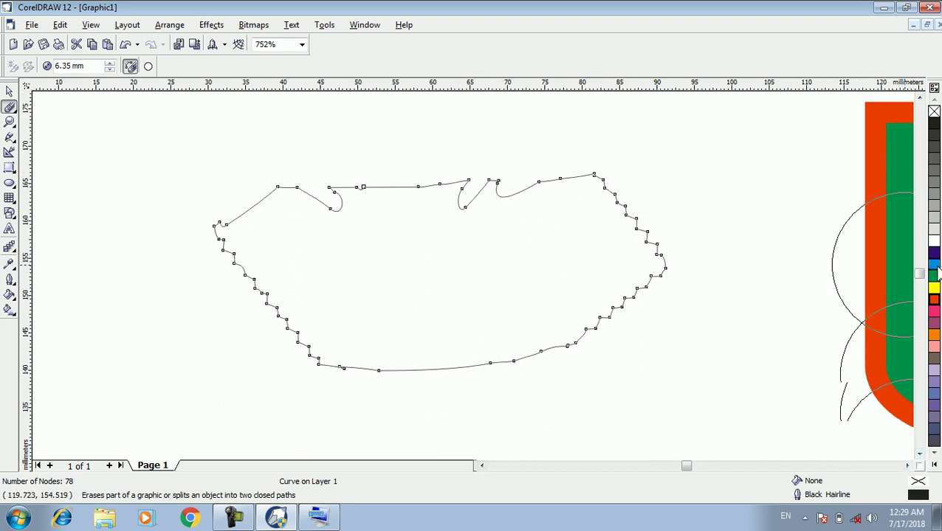
click(934, 313)
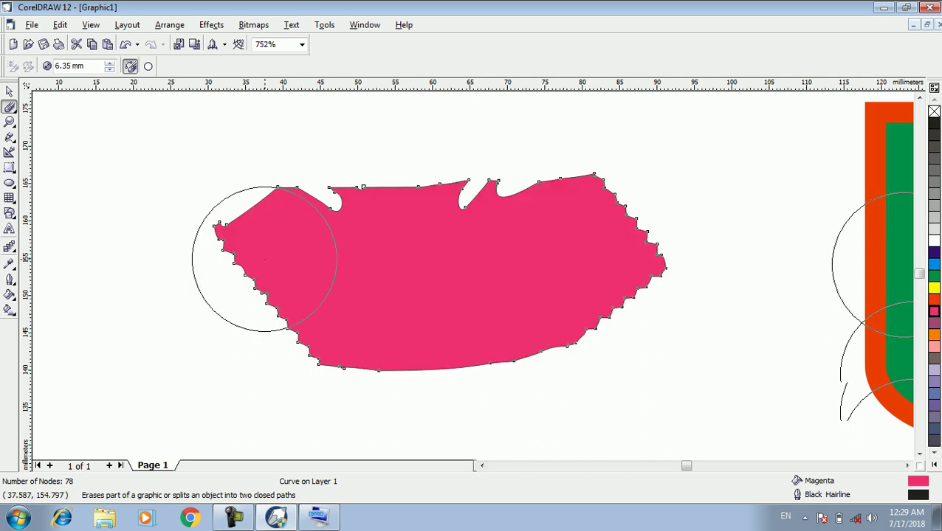
right_click(934, 288)
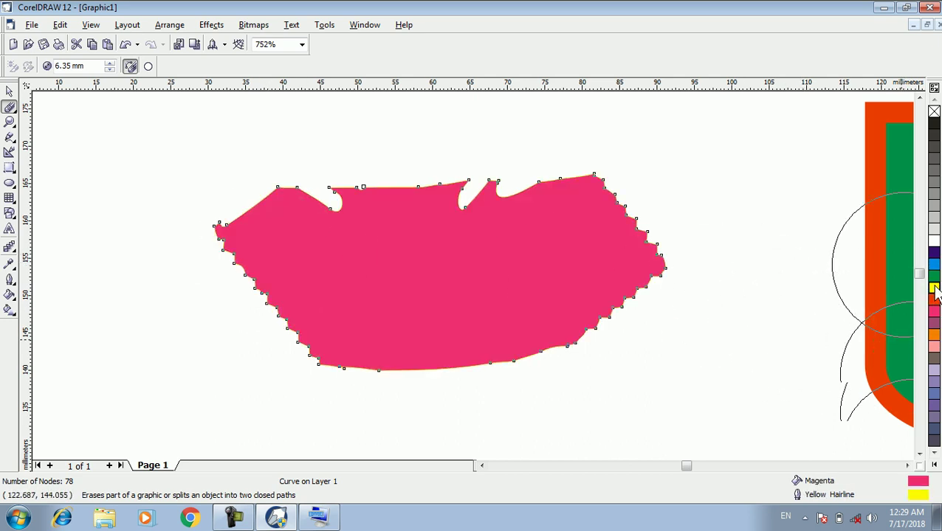
mouse_move(210, 186)
mouse_down()
mouse_move(216, 330)
mouse_move(219, 295)
mouse_move(277, 372)
mouse_move(207, 420)
mouse_up()
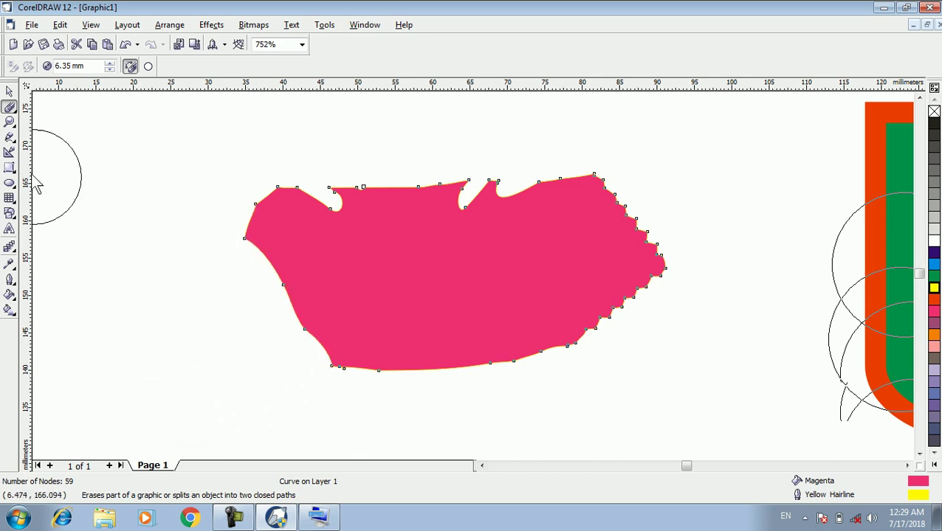
Step: Cut the magenta shape in two with the Knife tool along a near-vertical line through its middle
click(13, 109)
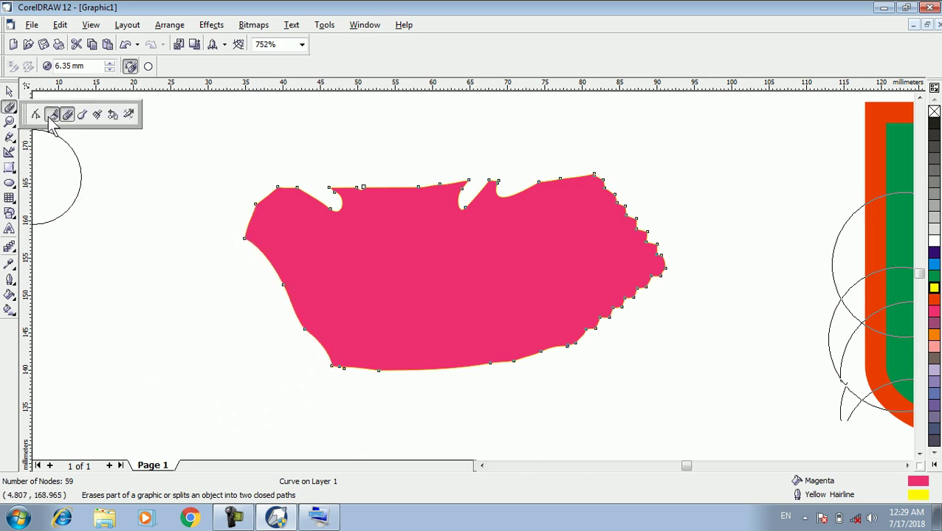
click(53, 116)
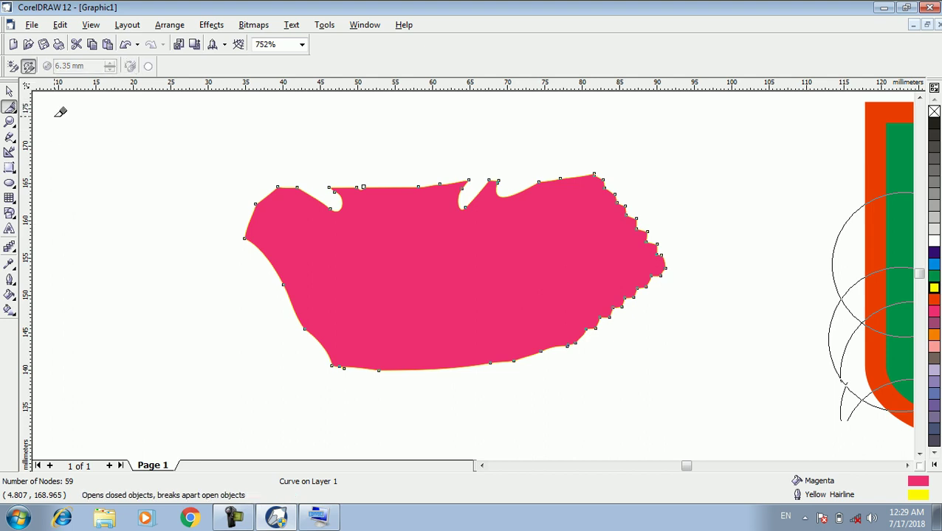
click(453, 177)
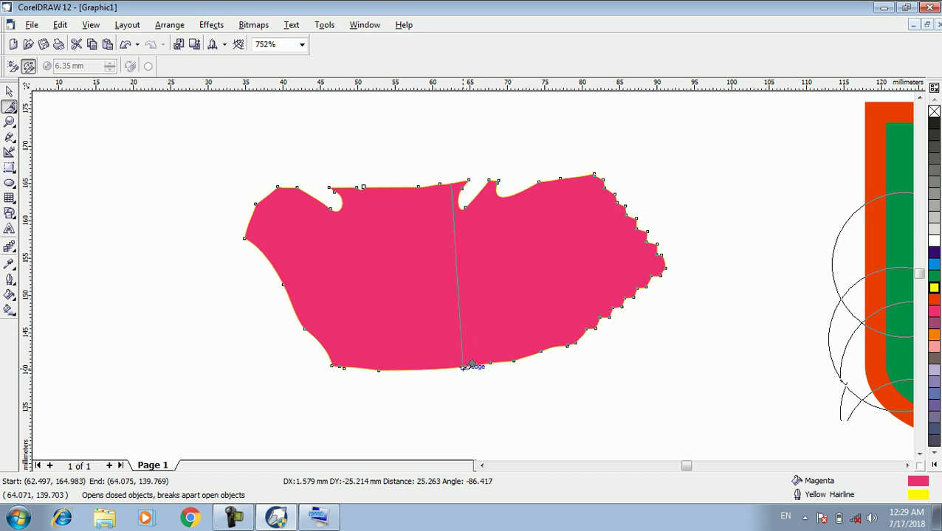
click(462, 367)
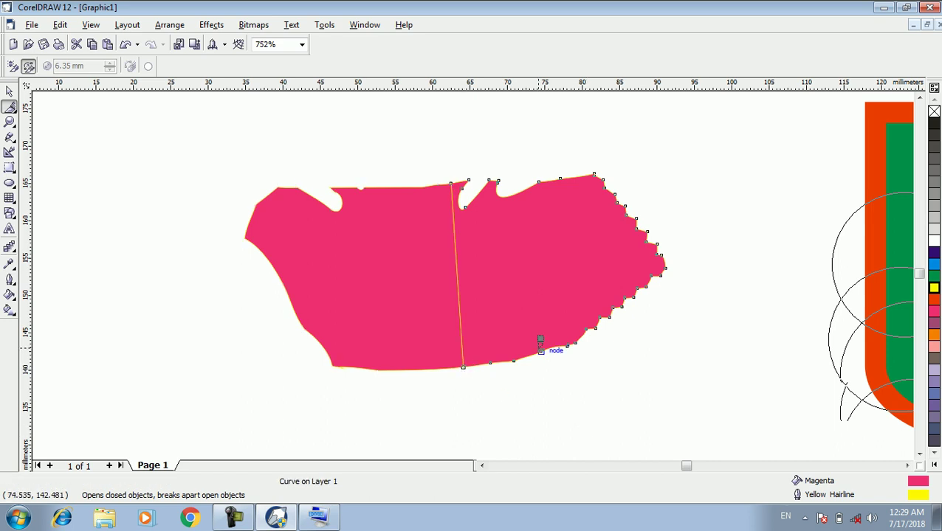
Step: Move the two cut pieces apart, the right piece to the right and the left piece to the left
click(10, 90)
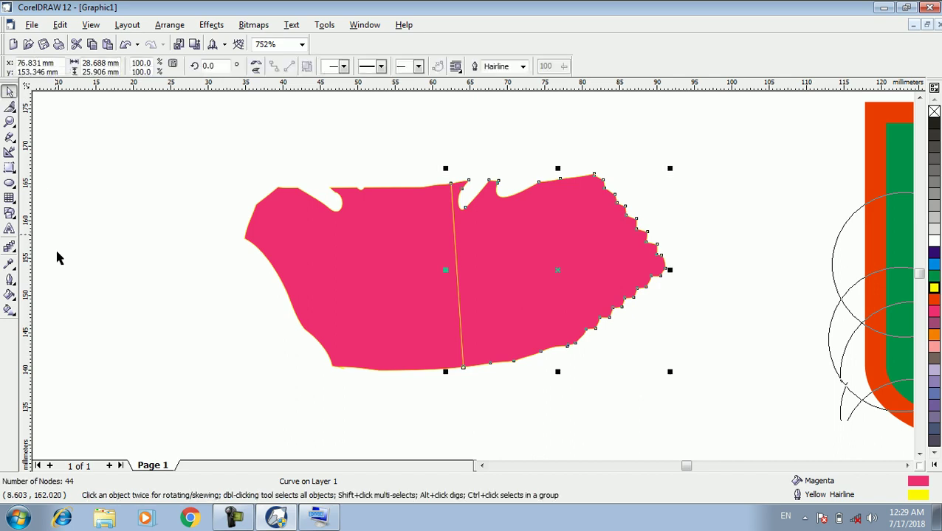
click(57, 256)
drag(552, 271, 632, 268)
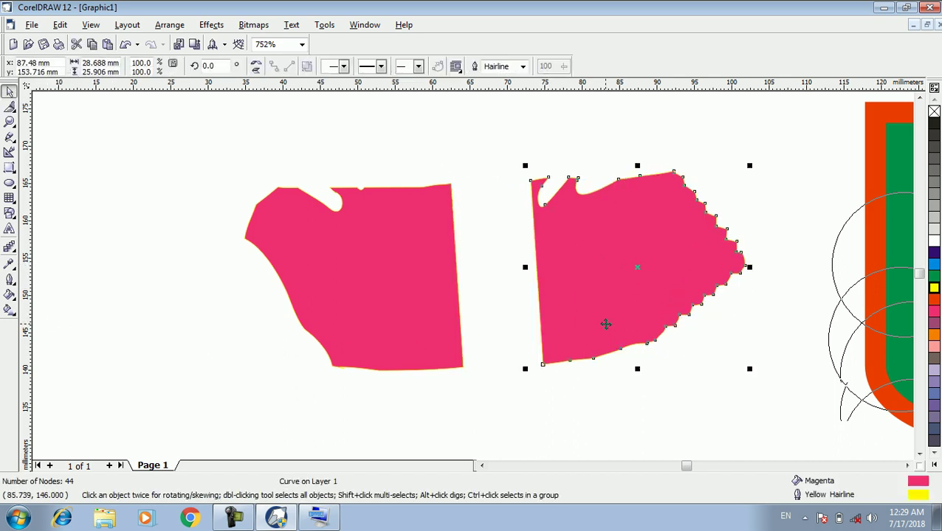
drag(382, 298, 328, 291)
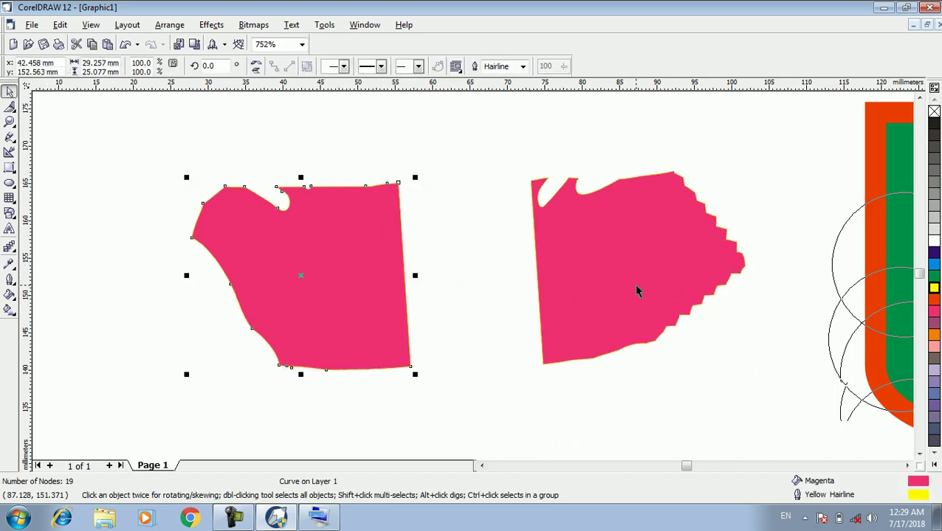
Step: Move the right magenta piece closer to the left one, and cut the left piece in two with the Knife tool along a near-horizontal line
drag(637, 292, 576, 289)
click(304, 277)
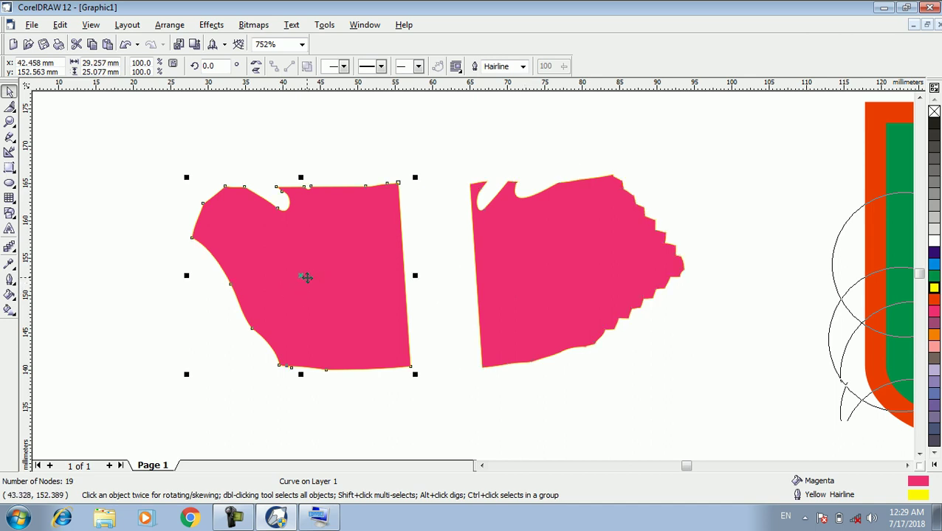
click(10, 107)
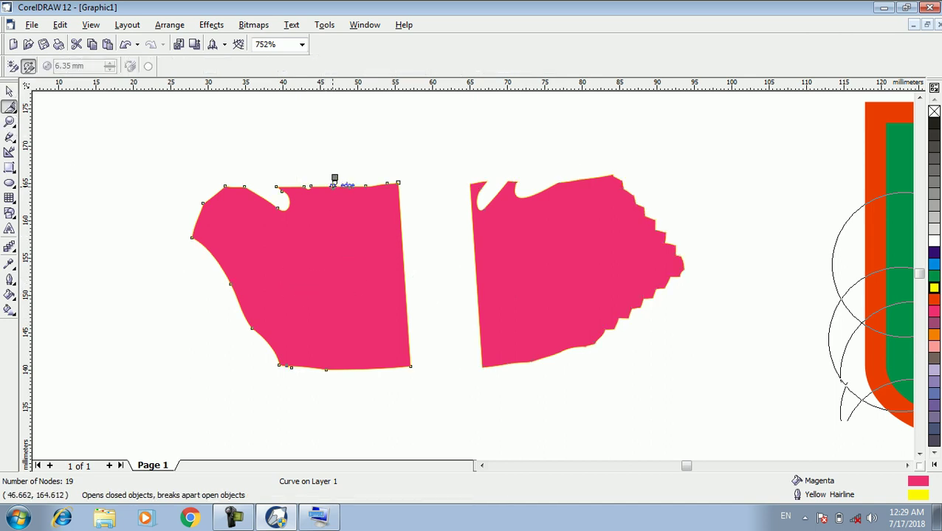
click(216, 254)
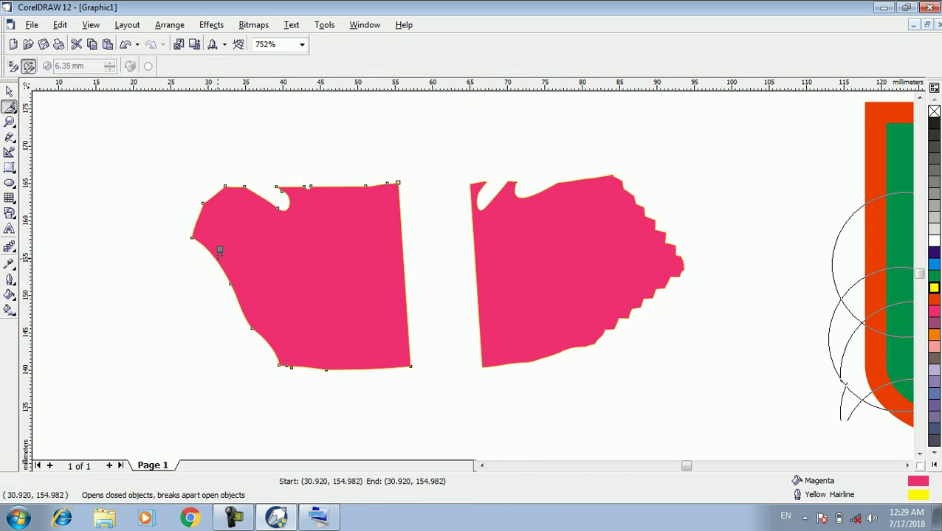
click(216, 253)
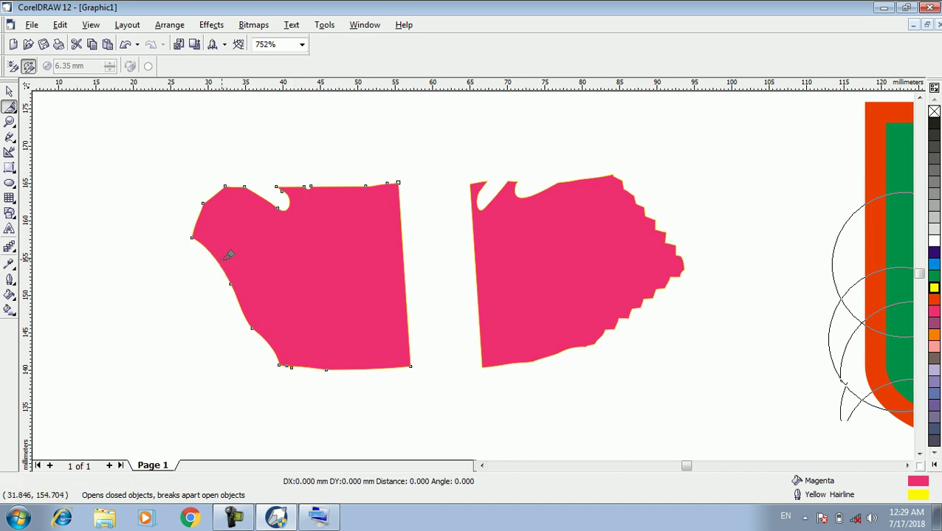
click(216, 254)
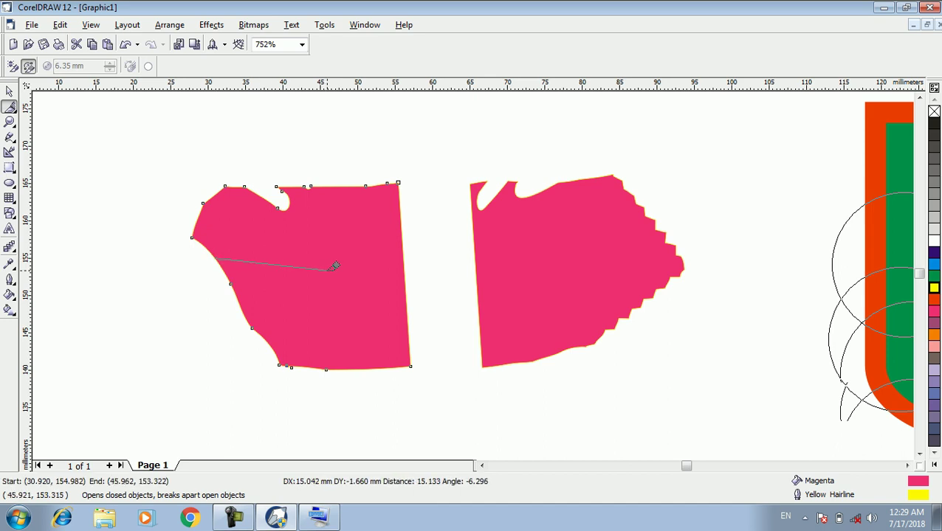
click(404, 270)
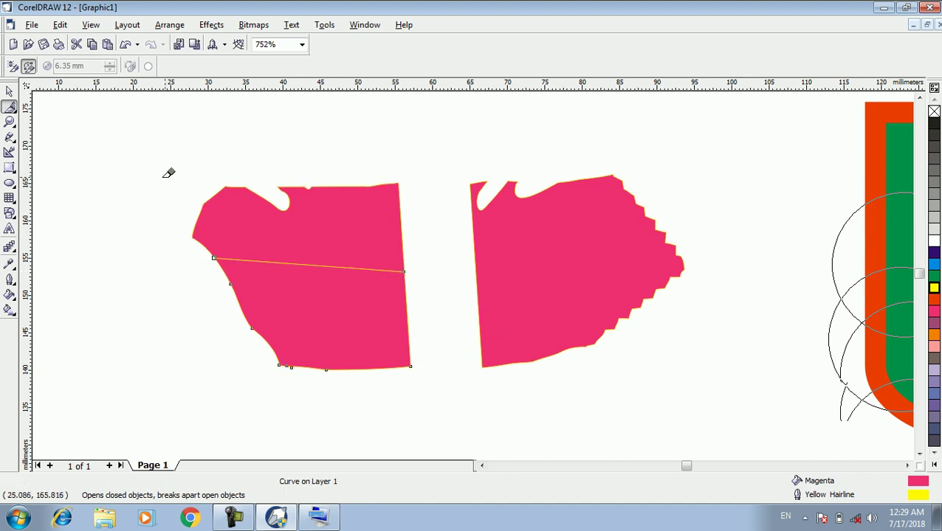
Step: Separate the two halves of the left piece, moving the upper half up and the lower half down
click(10, 91)
click(320, 255)
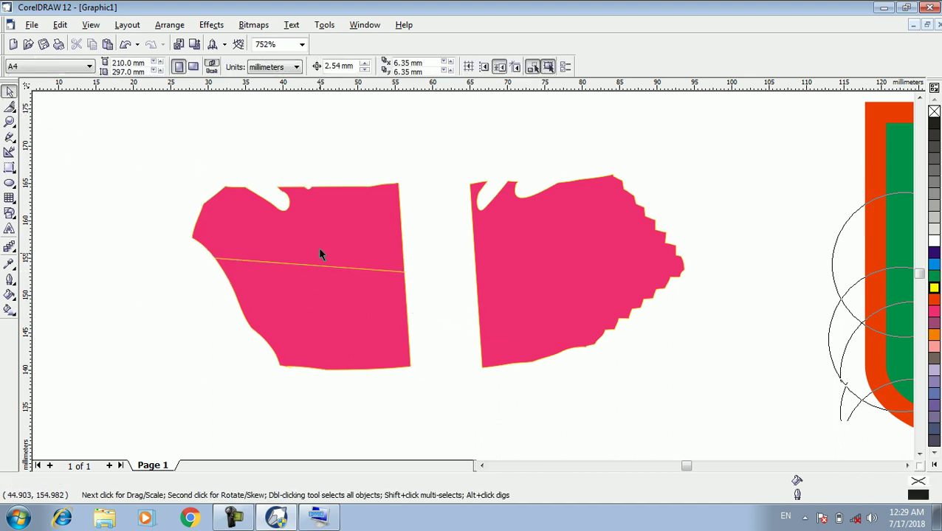
drag(320, 255, 336, 222)
drag(336, 323, 353, 355)
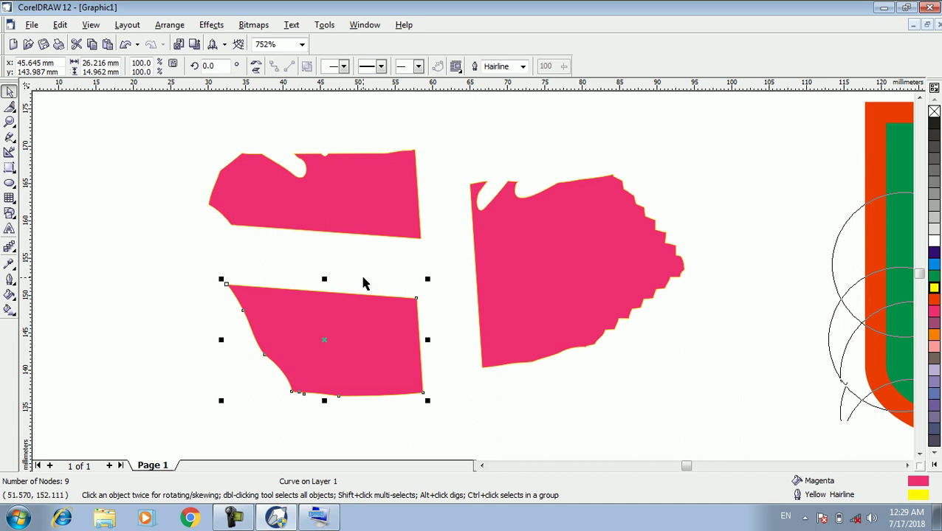
Step: Try moving the lower piece's upper-left corner node inward with the Shape tool, undo the move, and deselect the piece
click(10, 107)
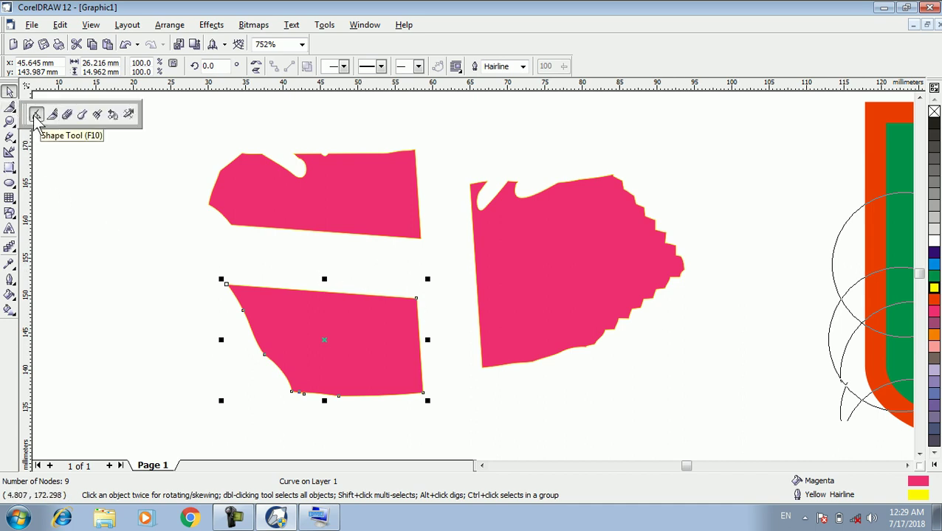
click(36, 116)
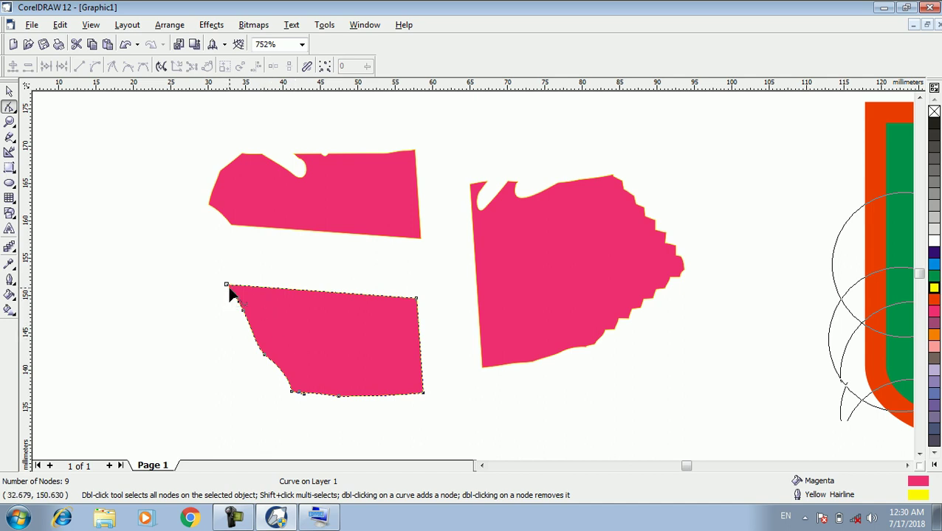
drag(226, 286, 274, 308)
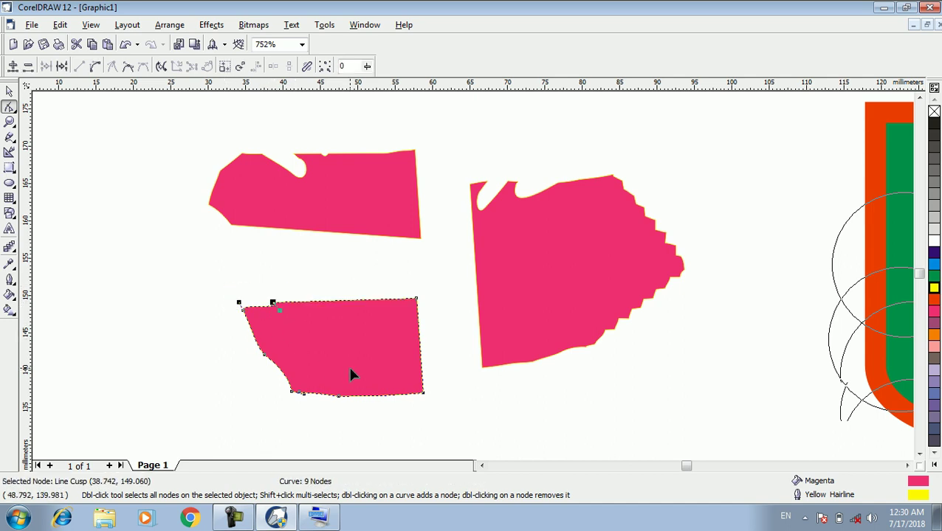
key(ctrl+z)
key(space)
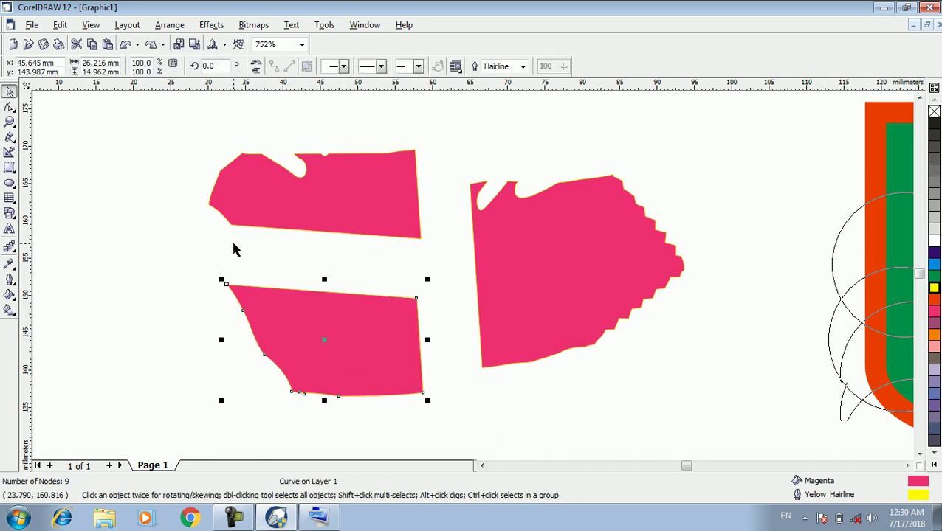
click(723, 192)
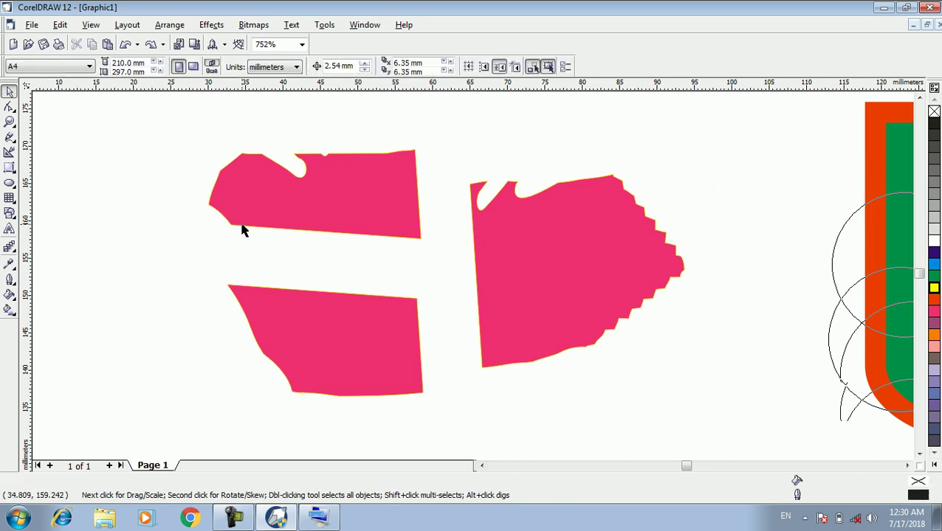
scroll(755, 228, down, 2)
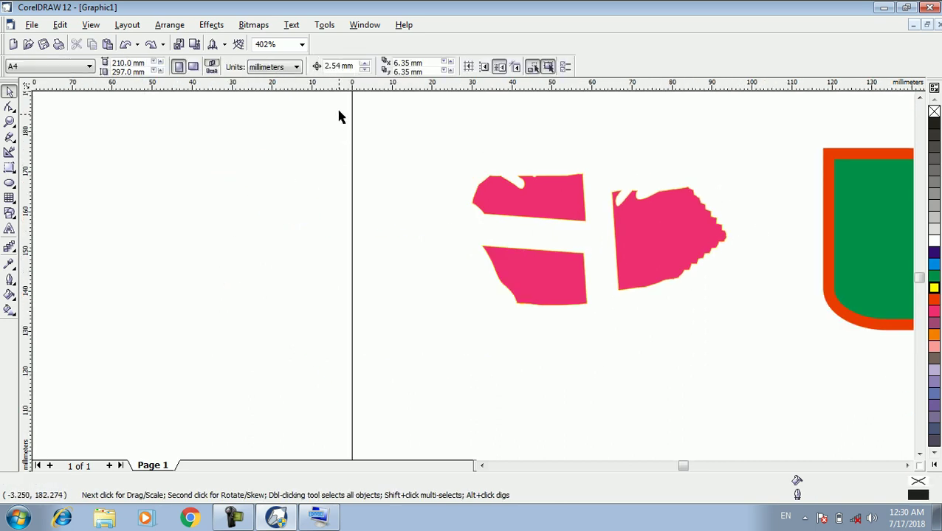
click(302, 45)
click(279, 56)
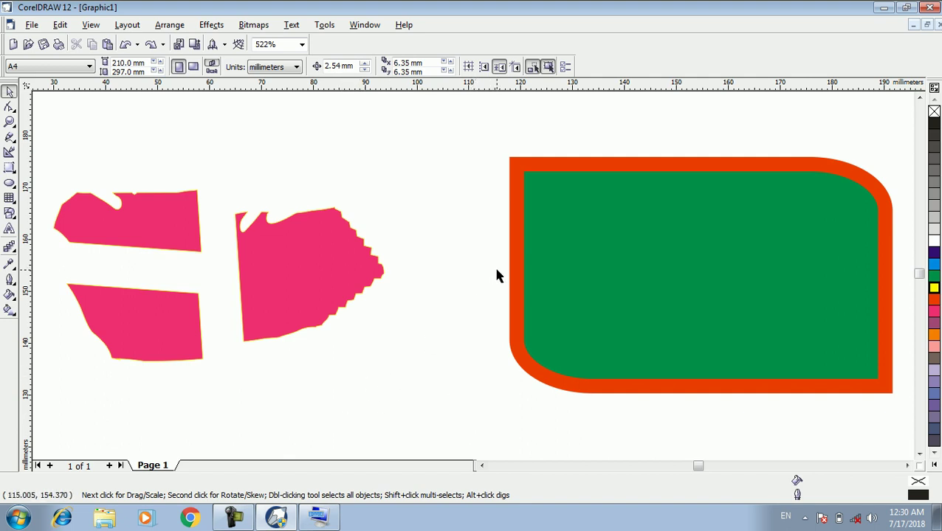
click(233, 517)
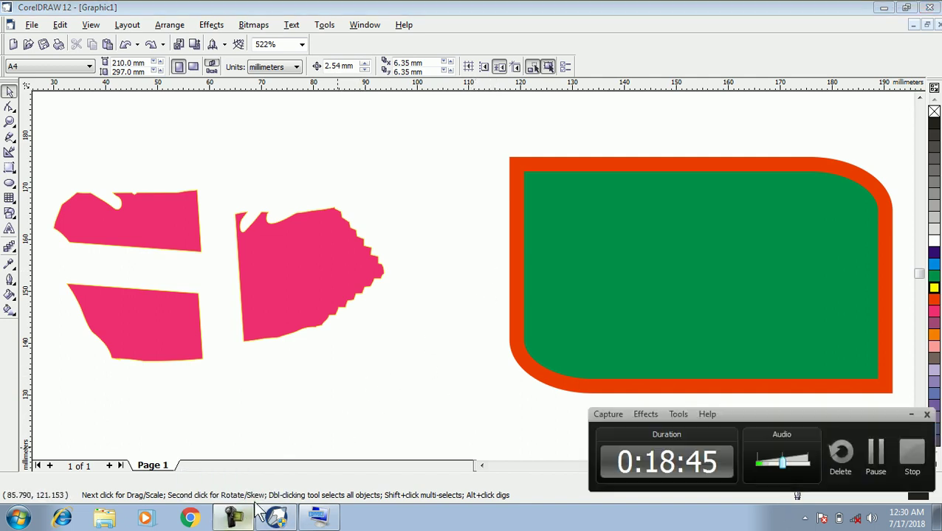